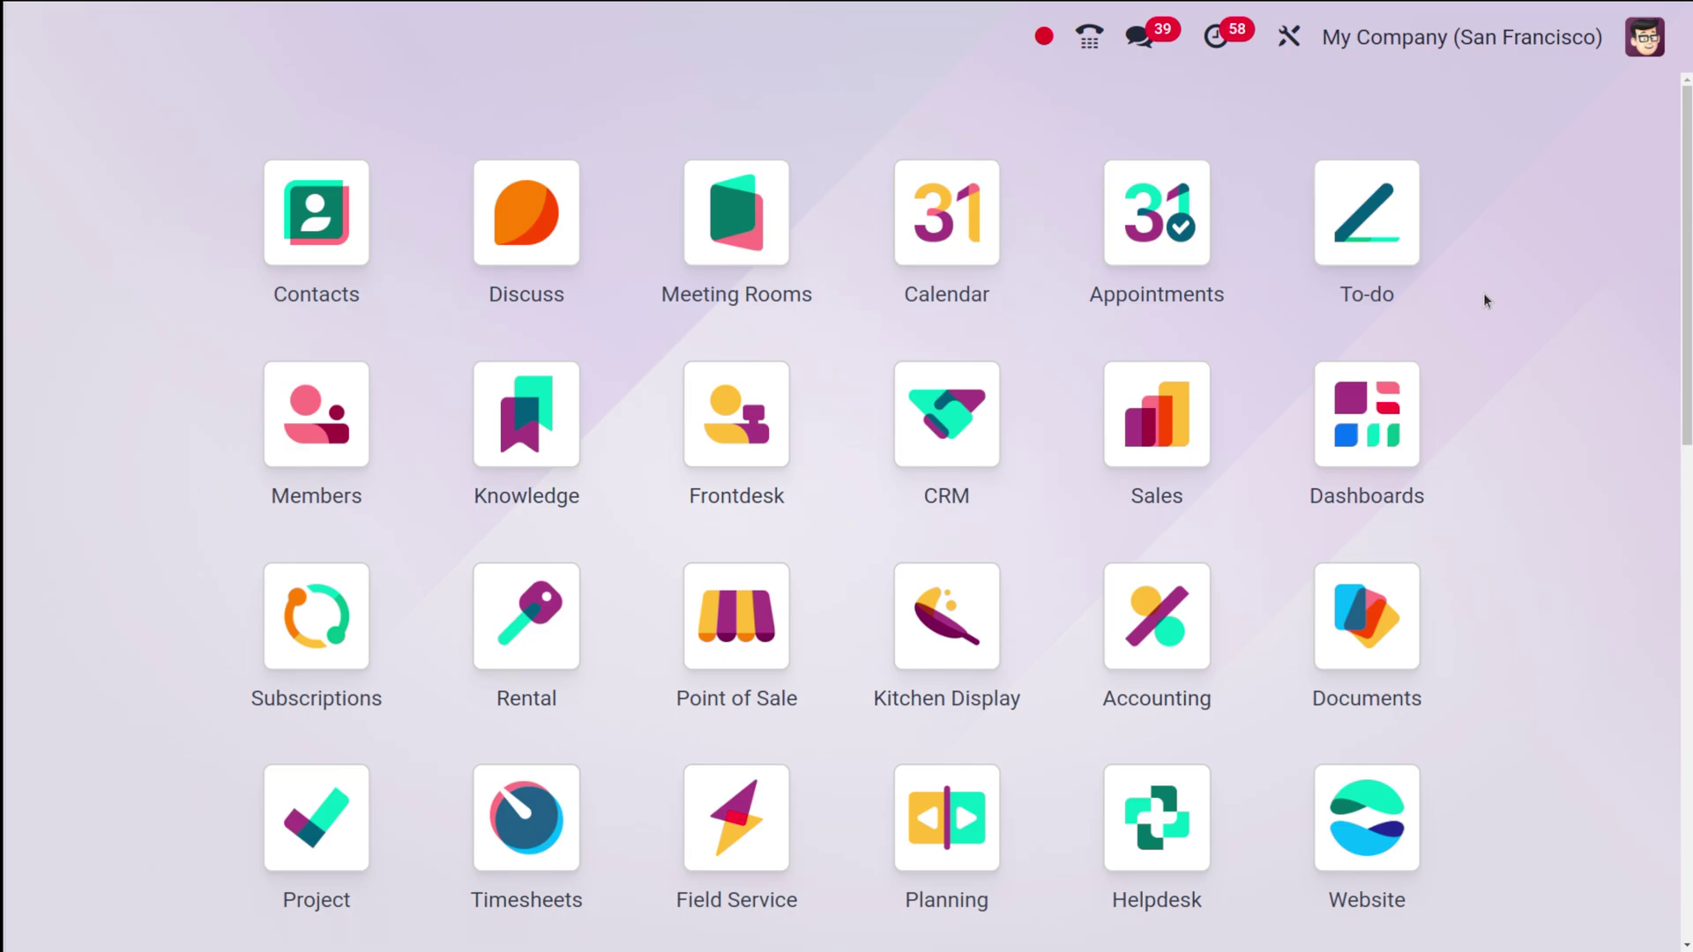
- Start a new Purchase RFQ for vendor Azure Interior with an empty product line
{"action": "type", "text": "p"}
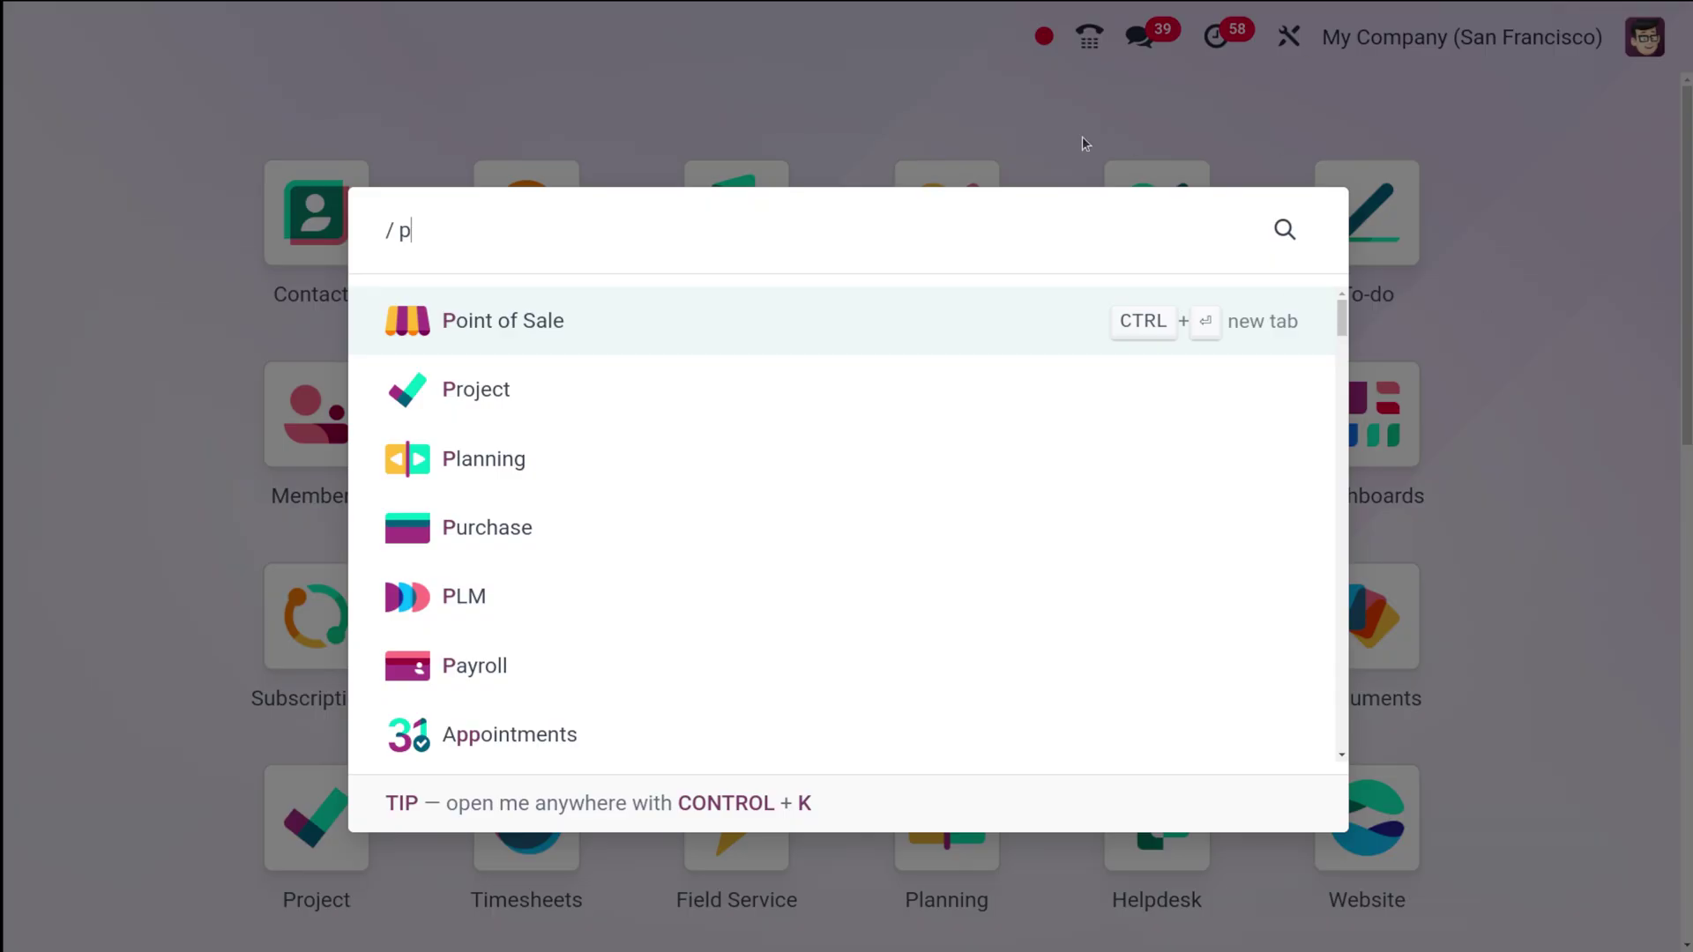
{"action": "left_click", "coordinate": [663, 526]}
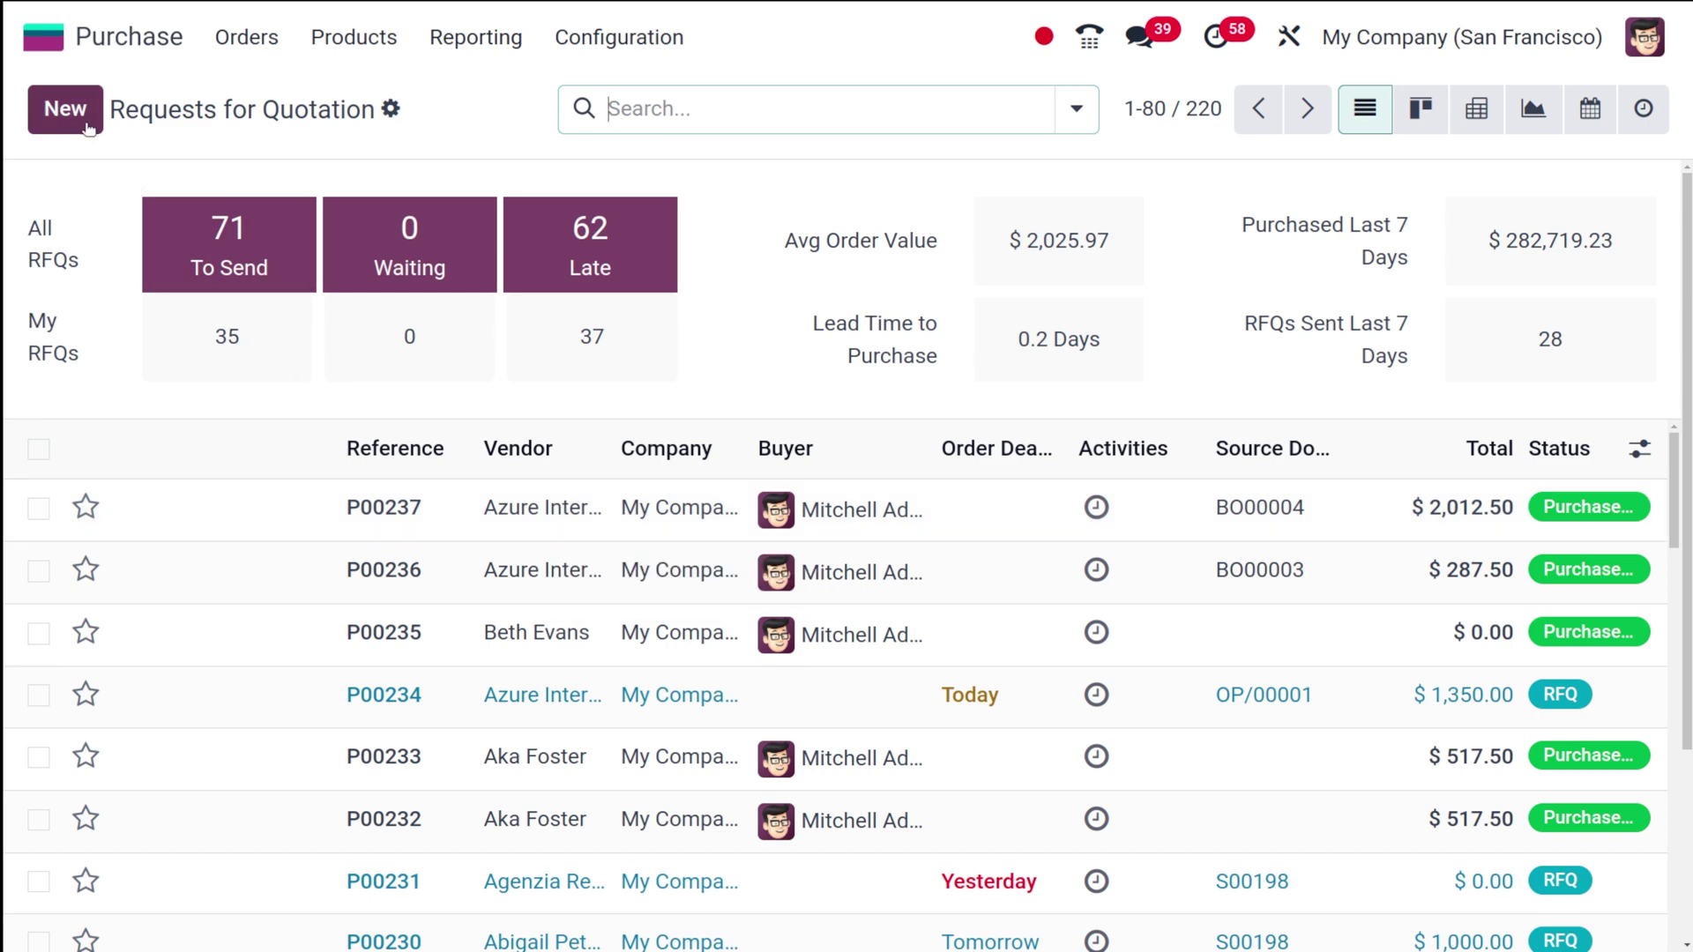
{"action": "left_click", "coordinate": [65, 109]}
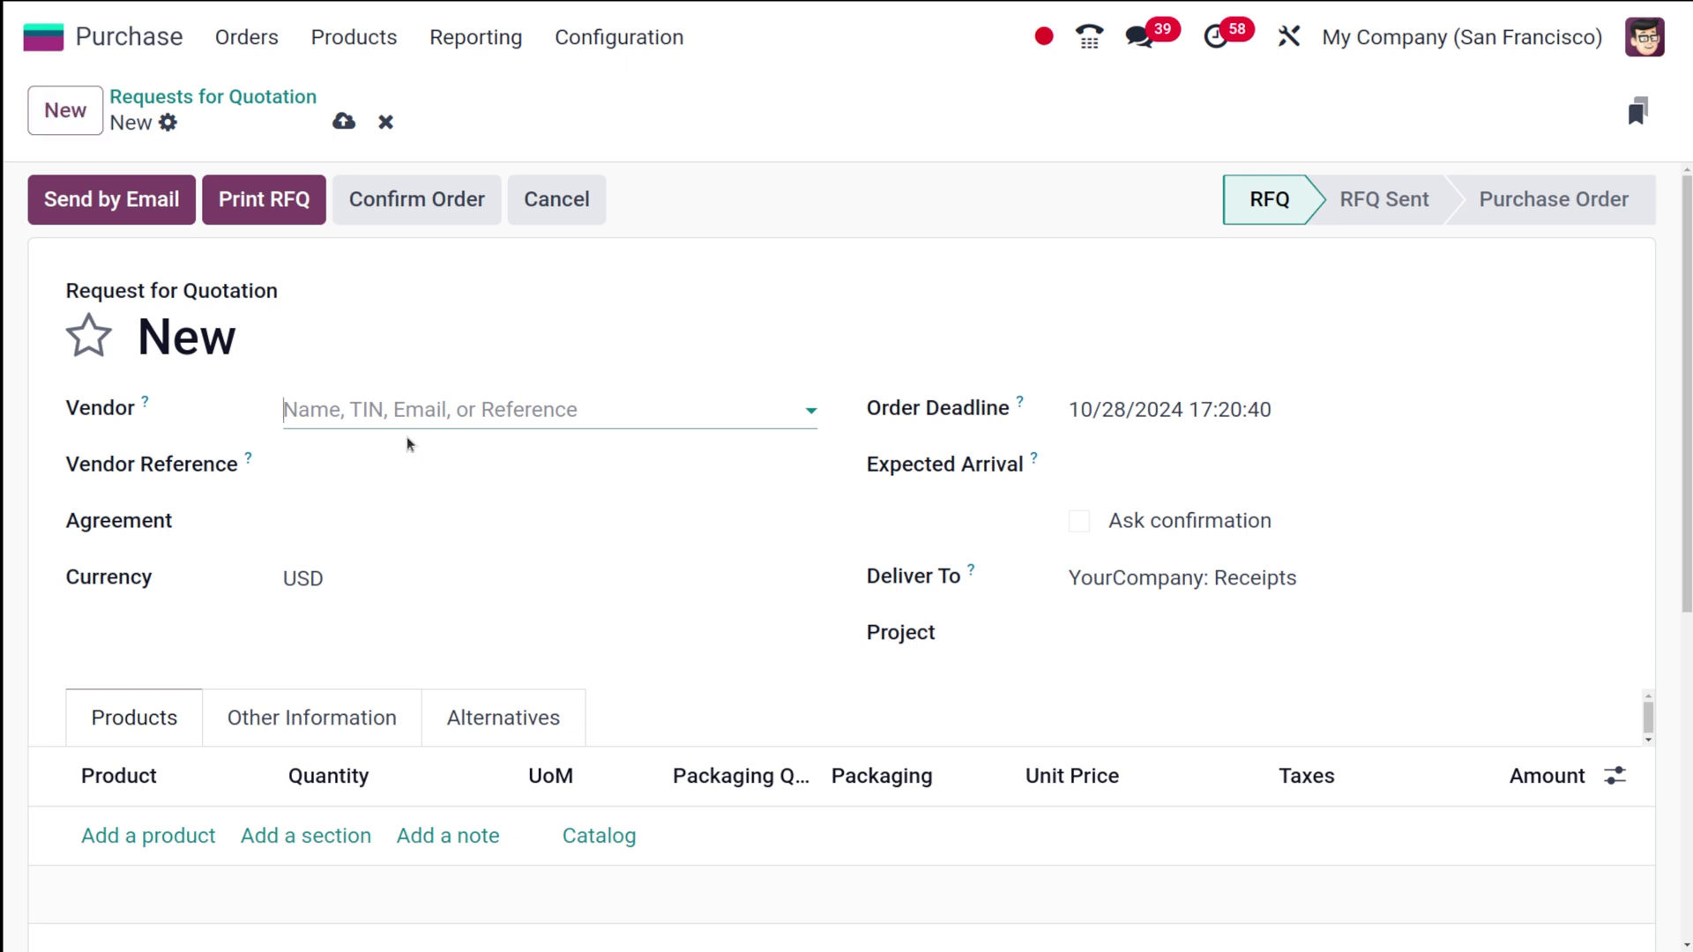
{"action": "left_click", "coordinate": [388, 406]}
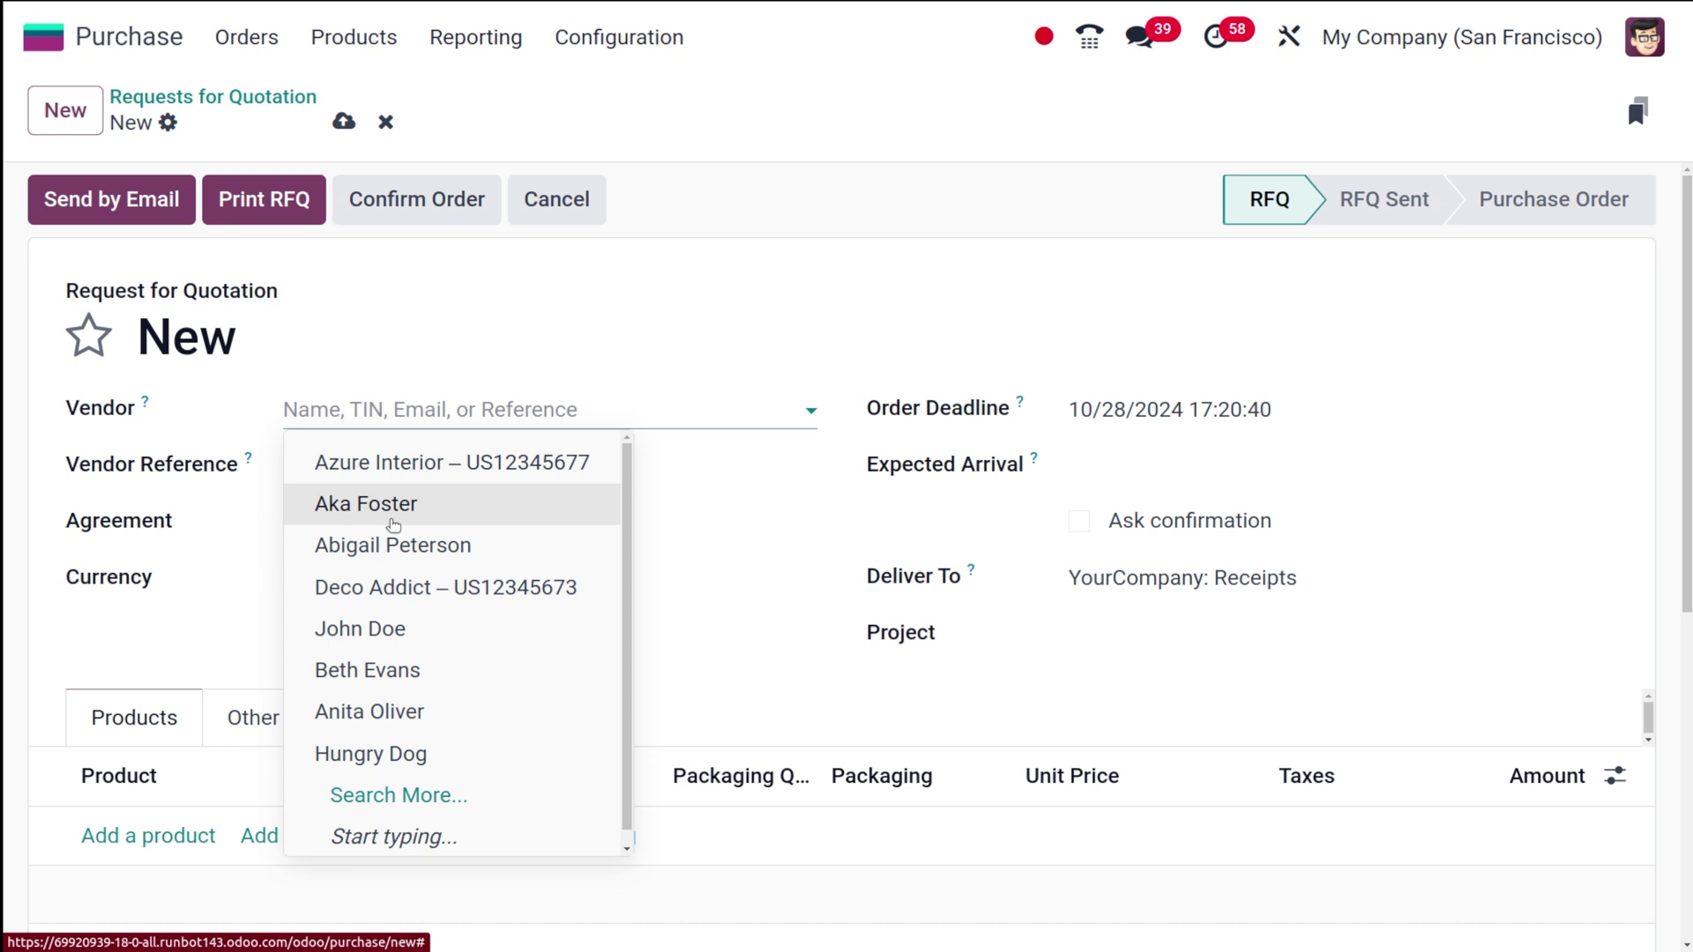
{"action": "left_click", "coordinate": [385, 456]}
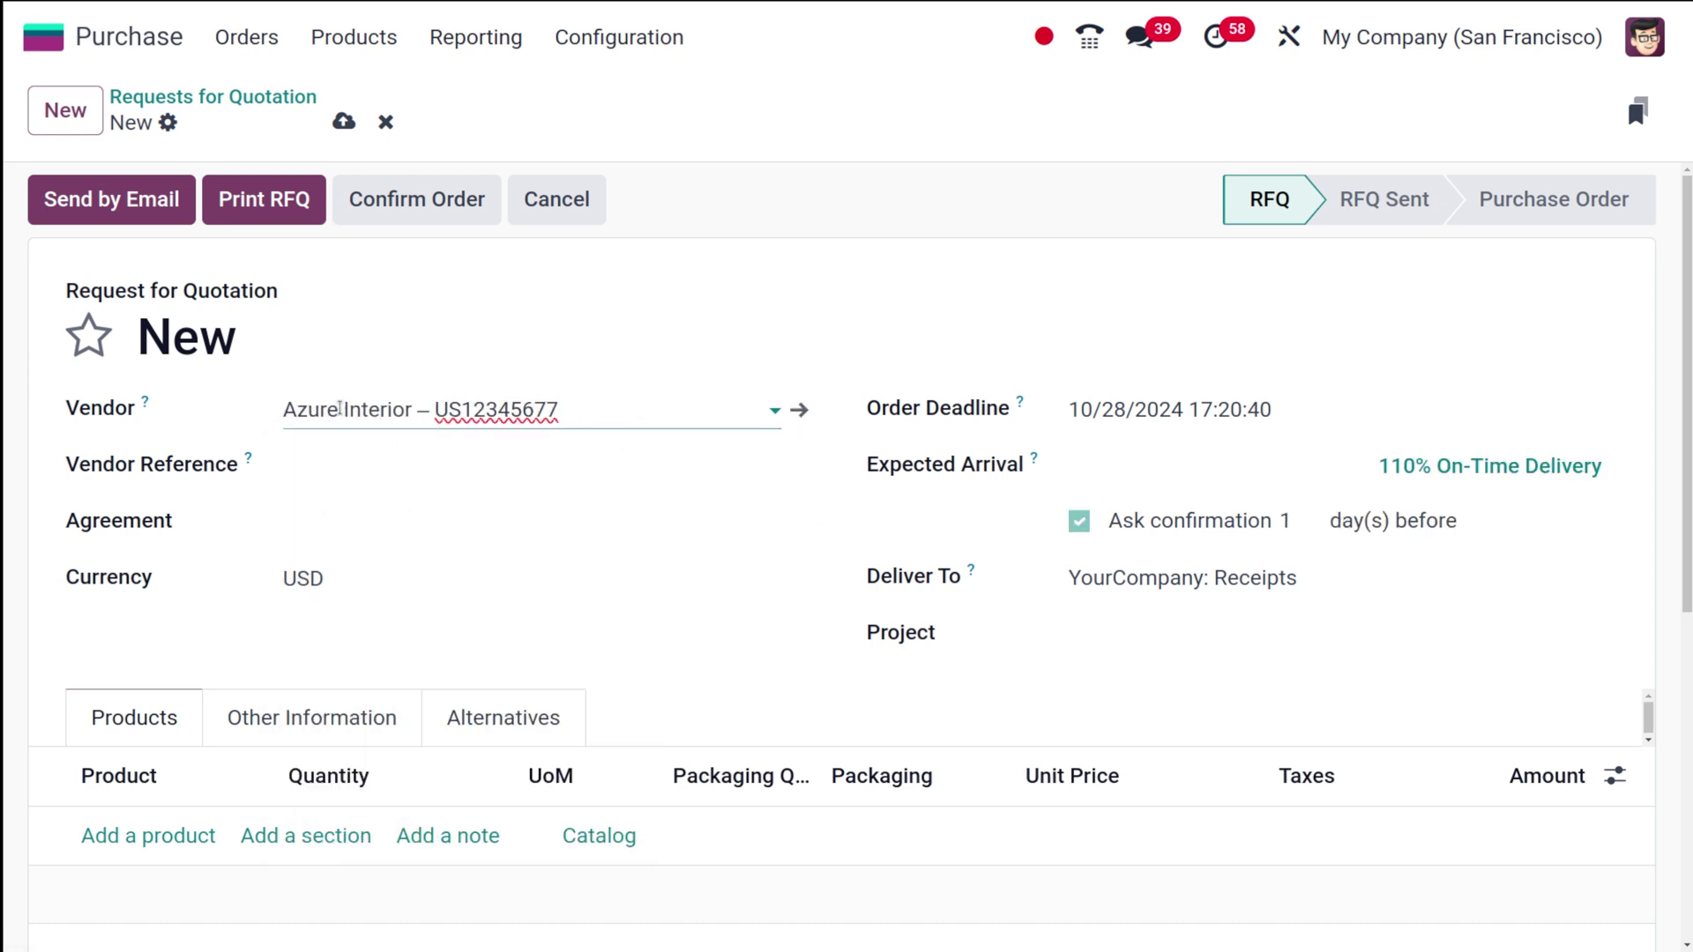
{"action": "left_click", "coordinate": [188, 836]}
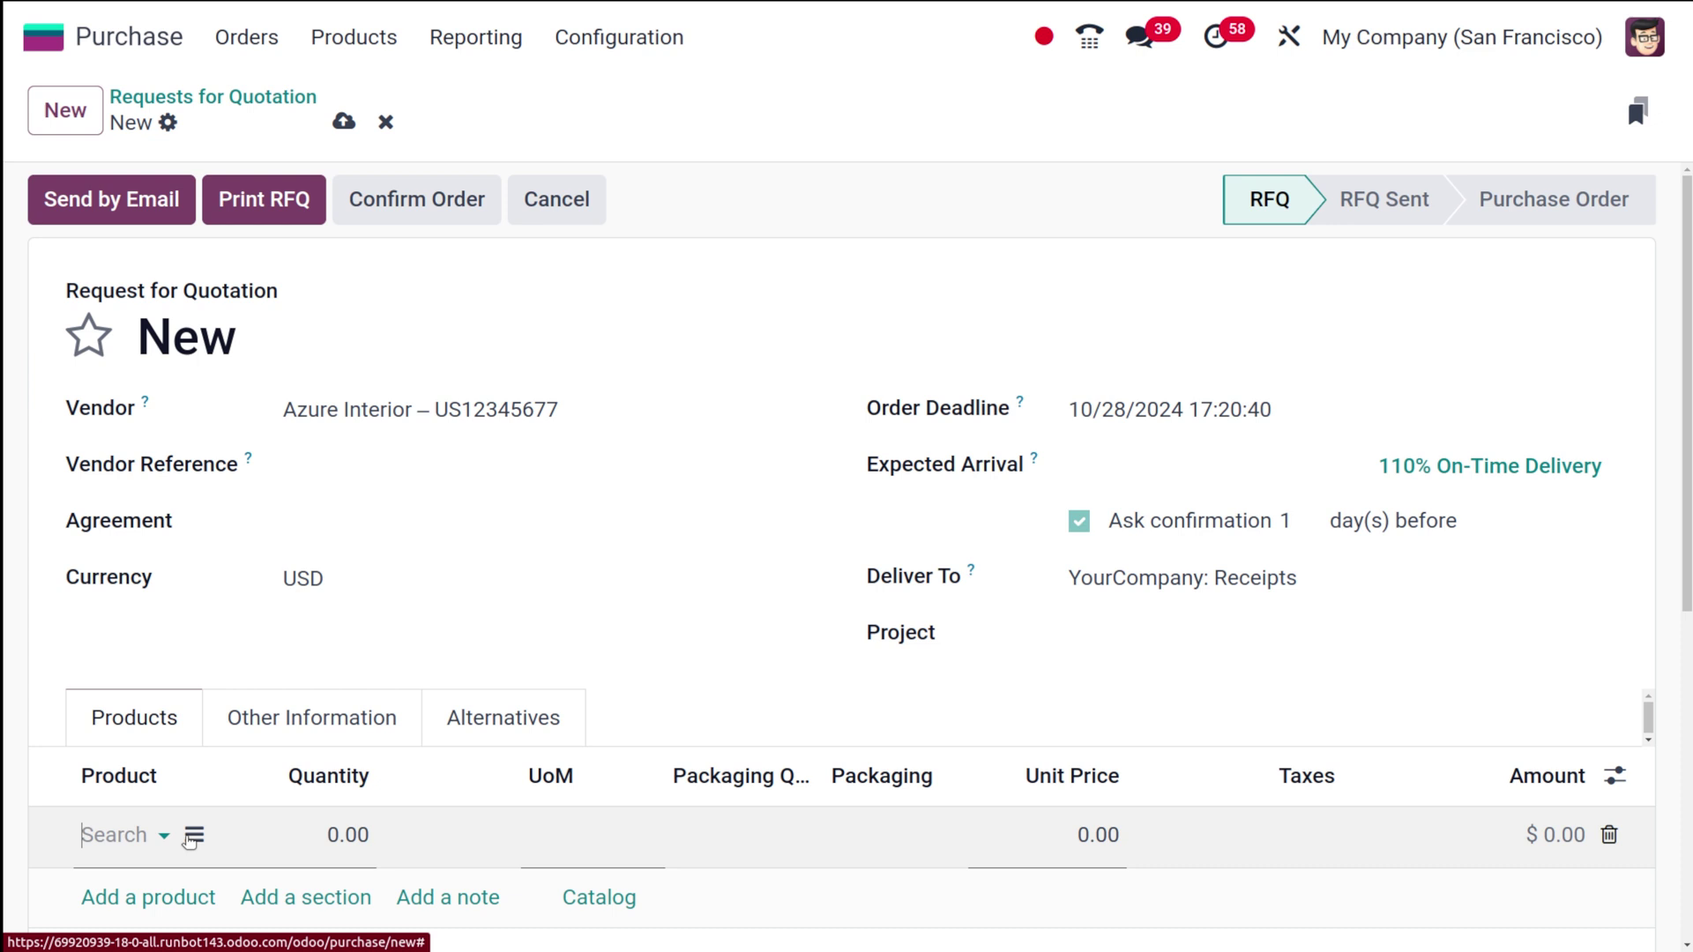
{"action": "left_click", "coordinate": [133, 836]}
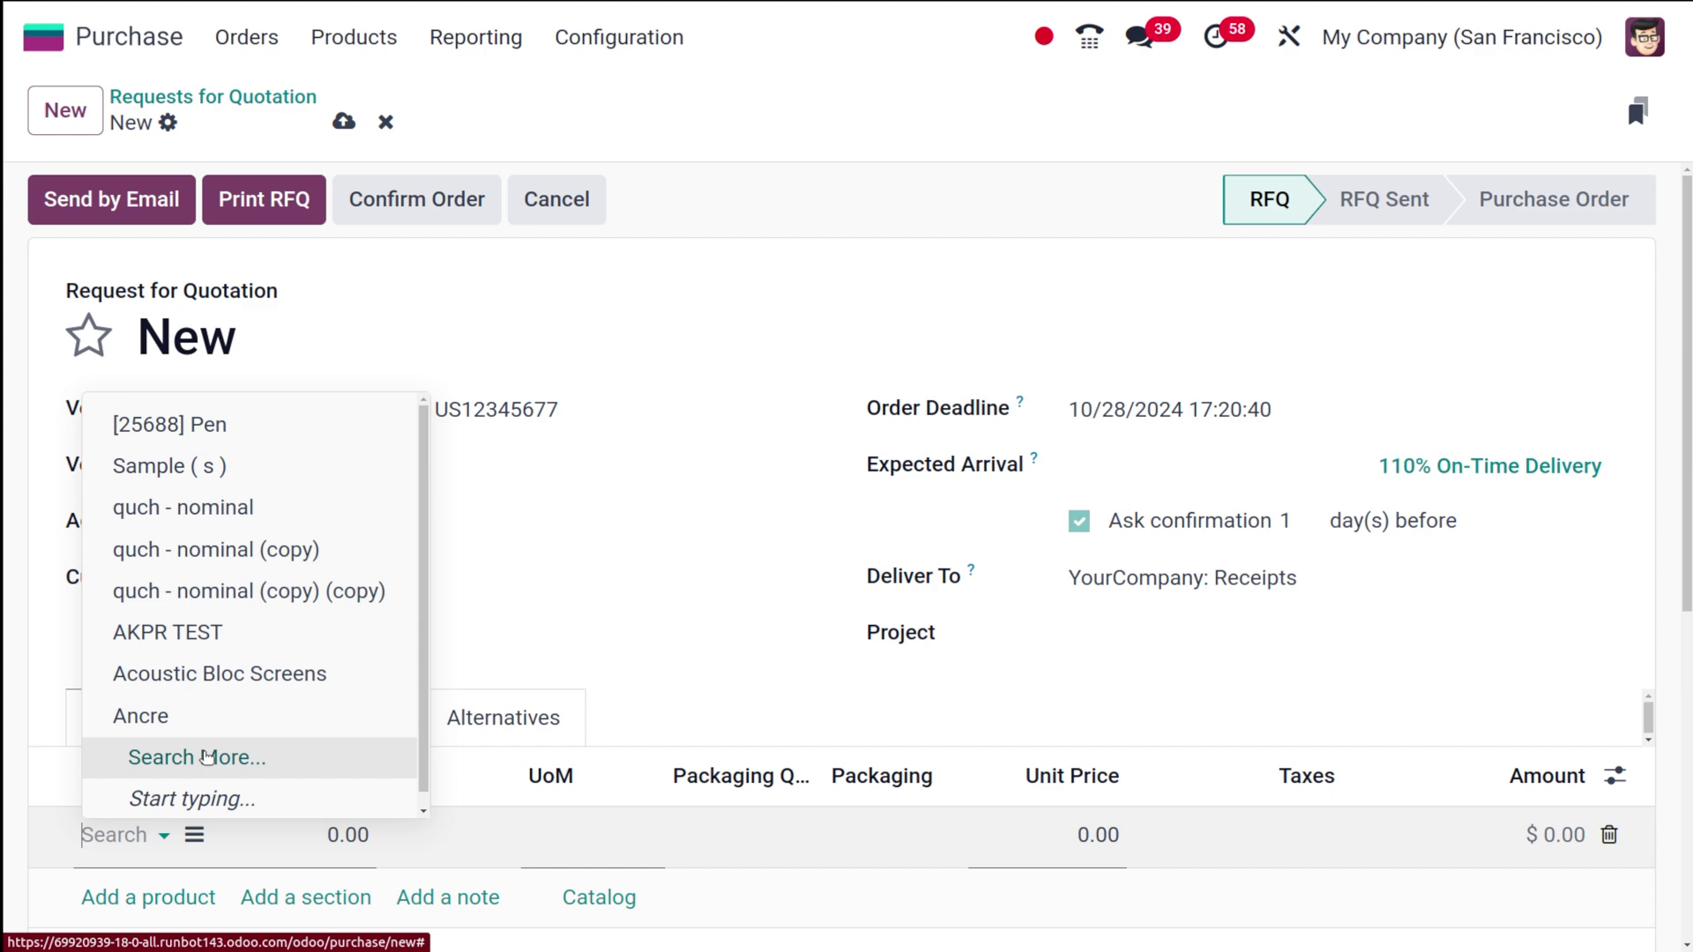
{"action": "left_click", "coordinate": [205, 757]}
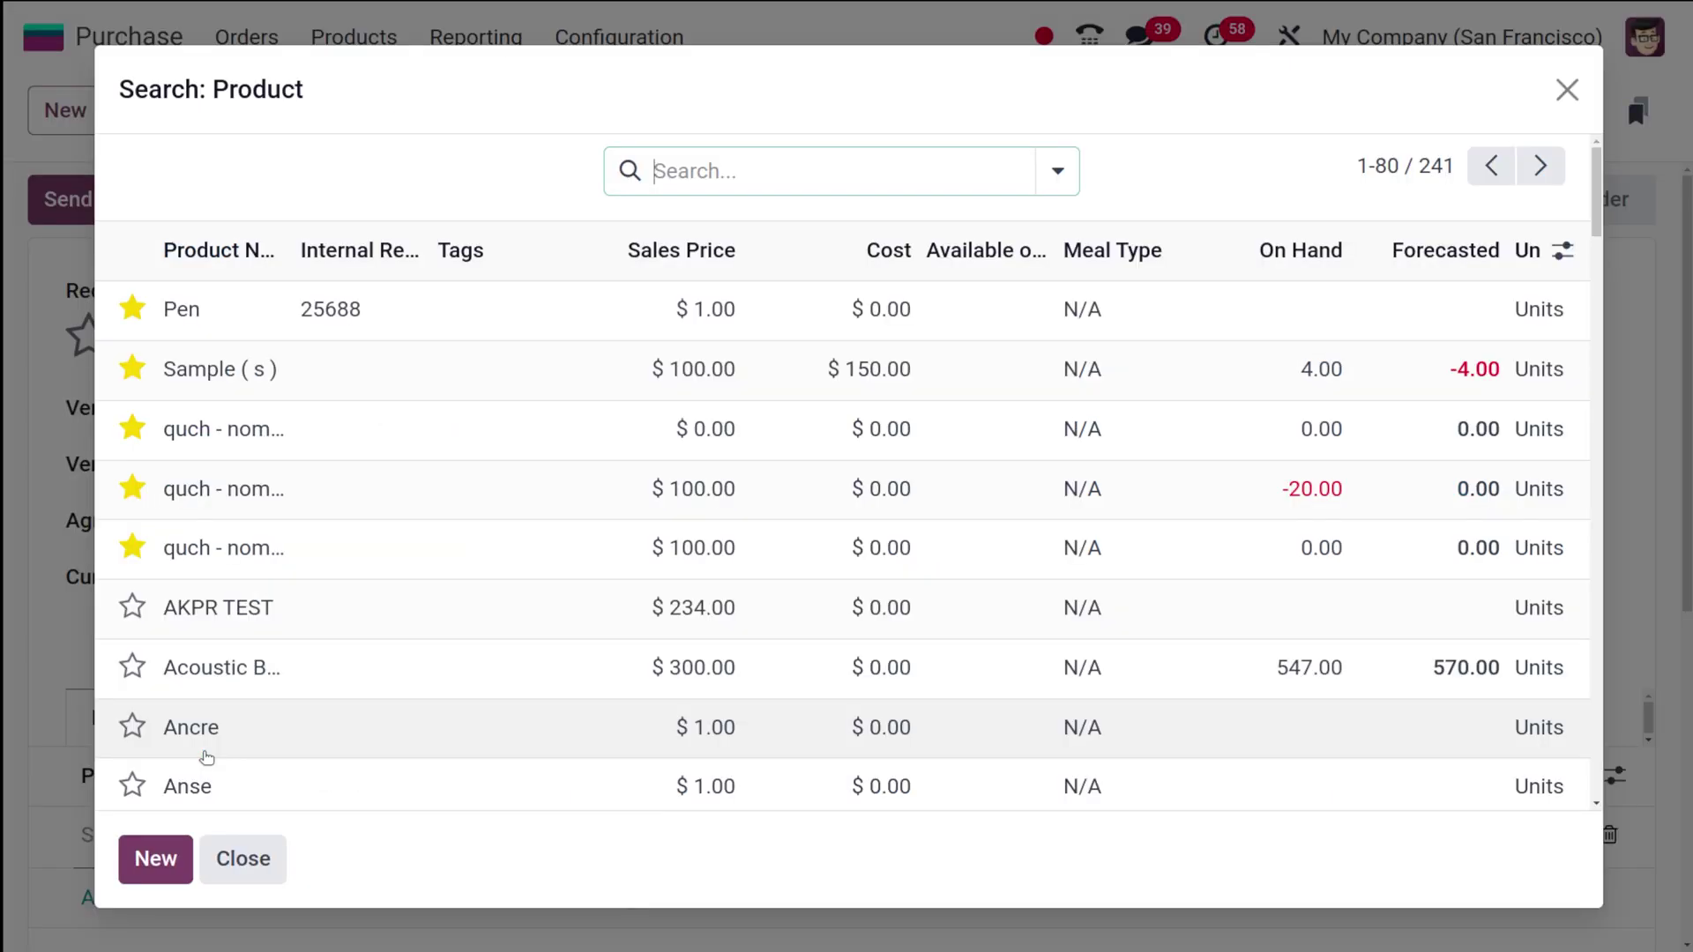
{"action": "scroll", "coordinate": [508, 595], "scroll_direction": "down", "scroll_amount": 20}
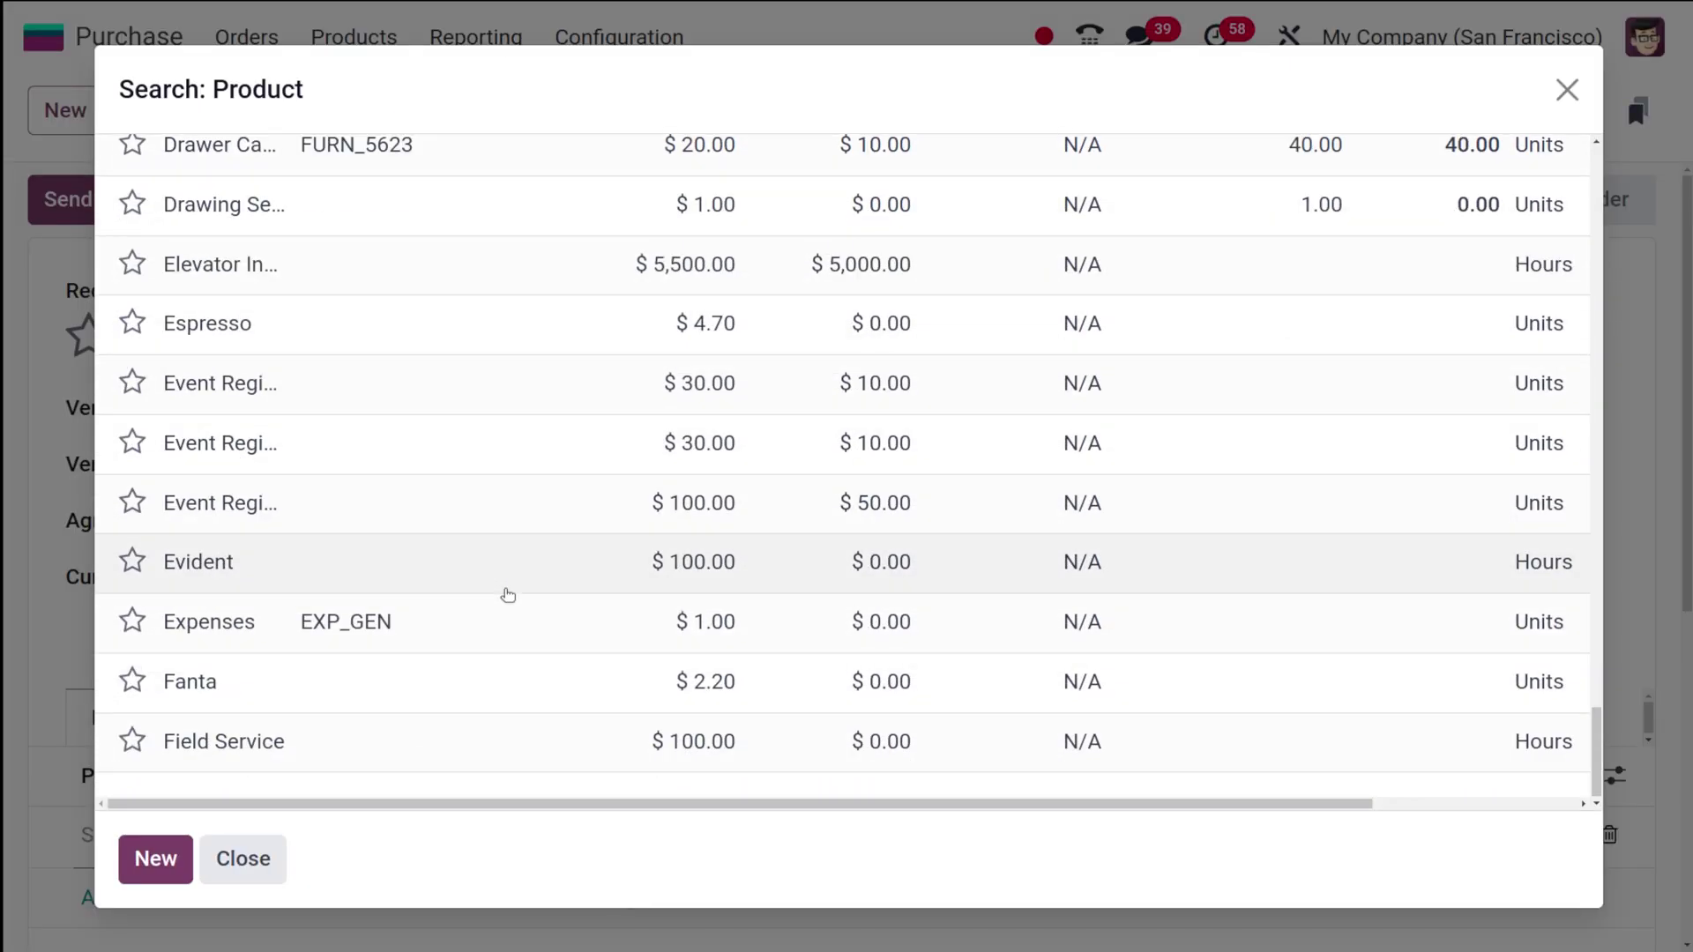
{"action": "scroll", "coordinate": [508, 596], "scroll_direction": "right", "scroll_amount": 3}
{"action": "scroll", "coordinate": [508, 596], "scroll_direction": "left", "scroll_amount": 3}
{"action": "scroll", "coordinate": [374, 673], "scroll_direction": "up", "scroll_amount": 20}
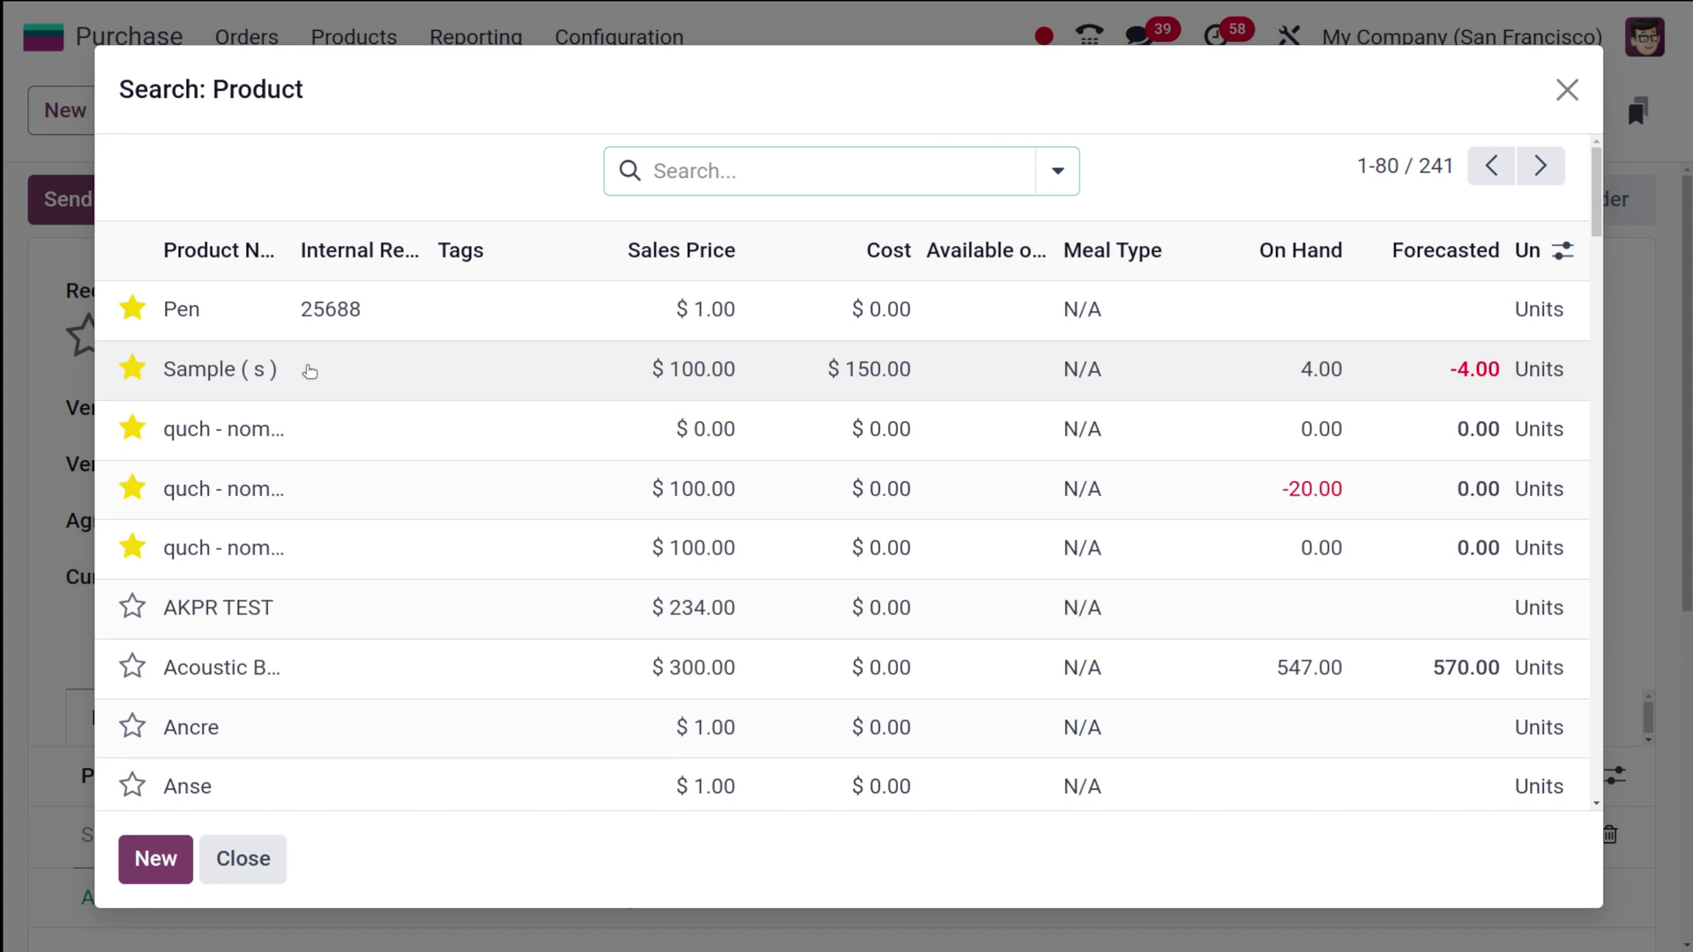
{"action": "left_click", "coordinate": [258, 319]}
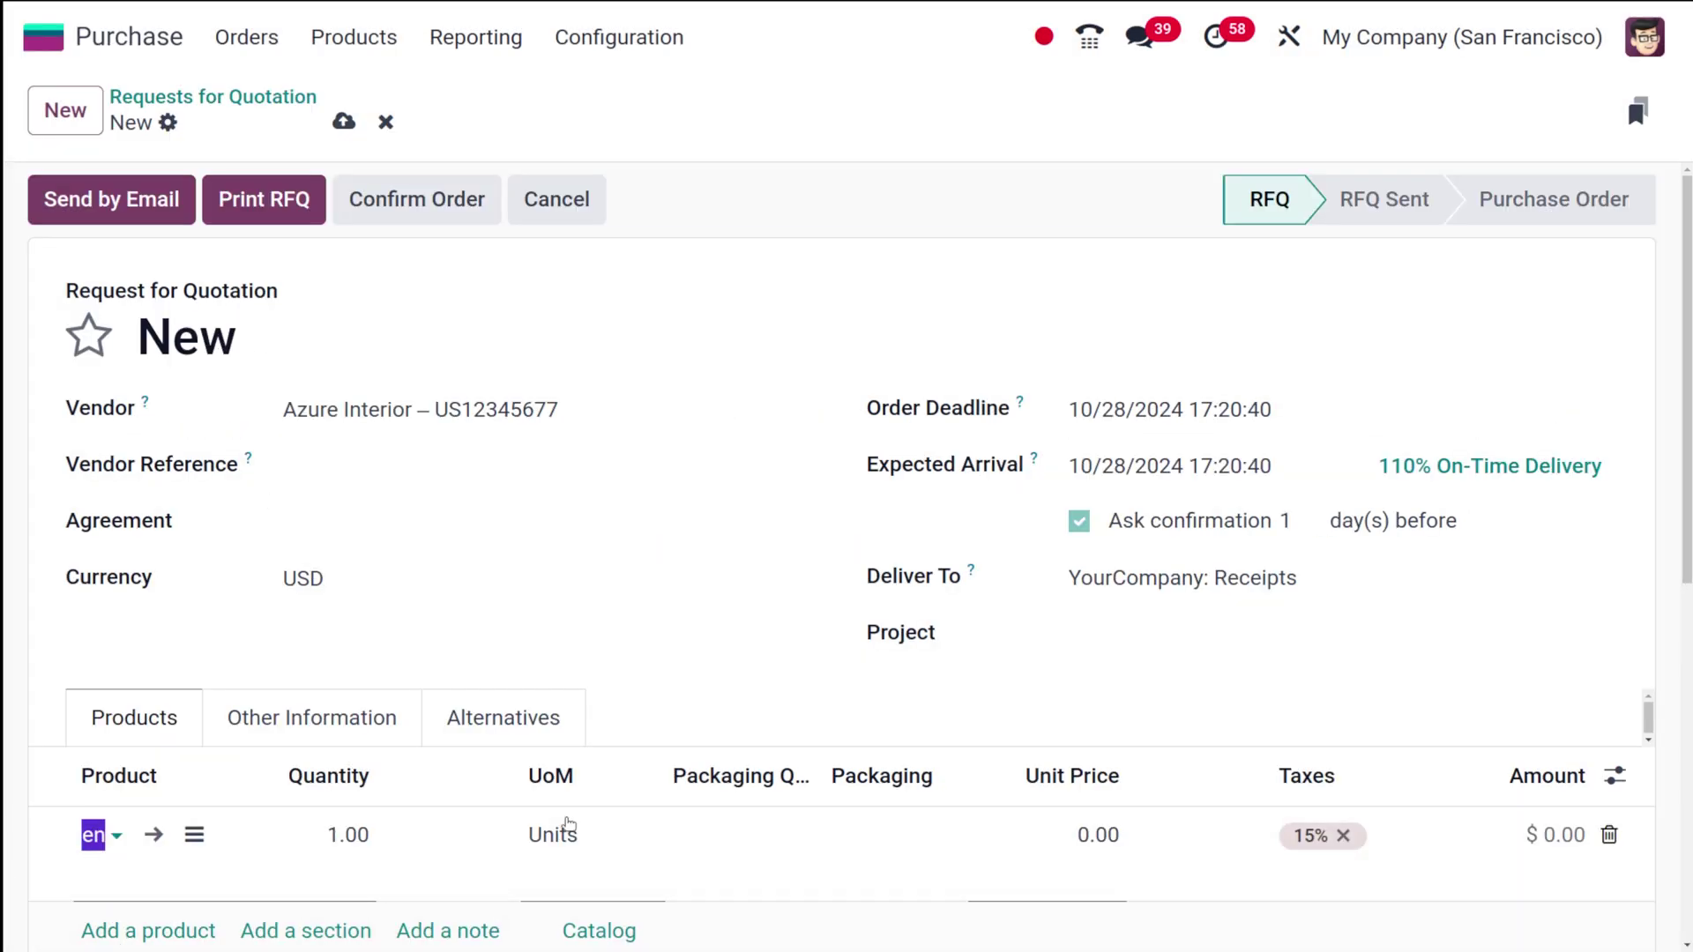
{"action": "scroll", "coordinate": [752, 900], "scroll_direction": "down", "scroll_amount": 5}
{"action": "scroll", "coordinate": [752, 900], "scroll_direction": "up", "scroll_amount": 4}
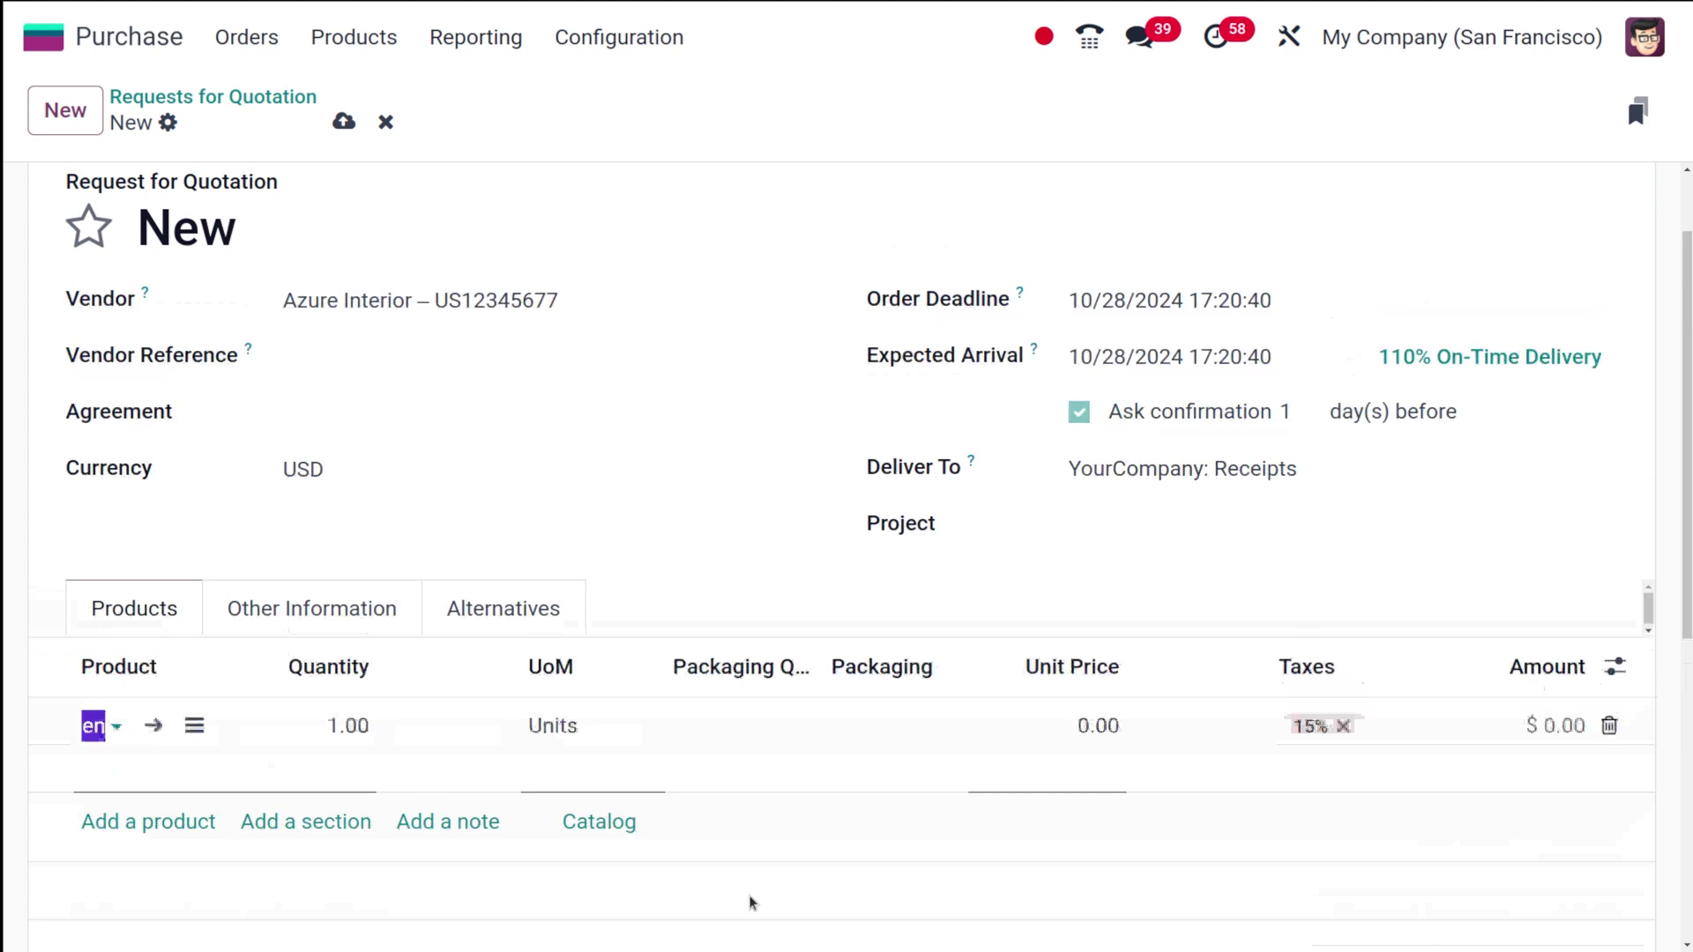
{"action": "left_click", "coordinate": [1609, 738]}
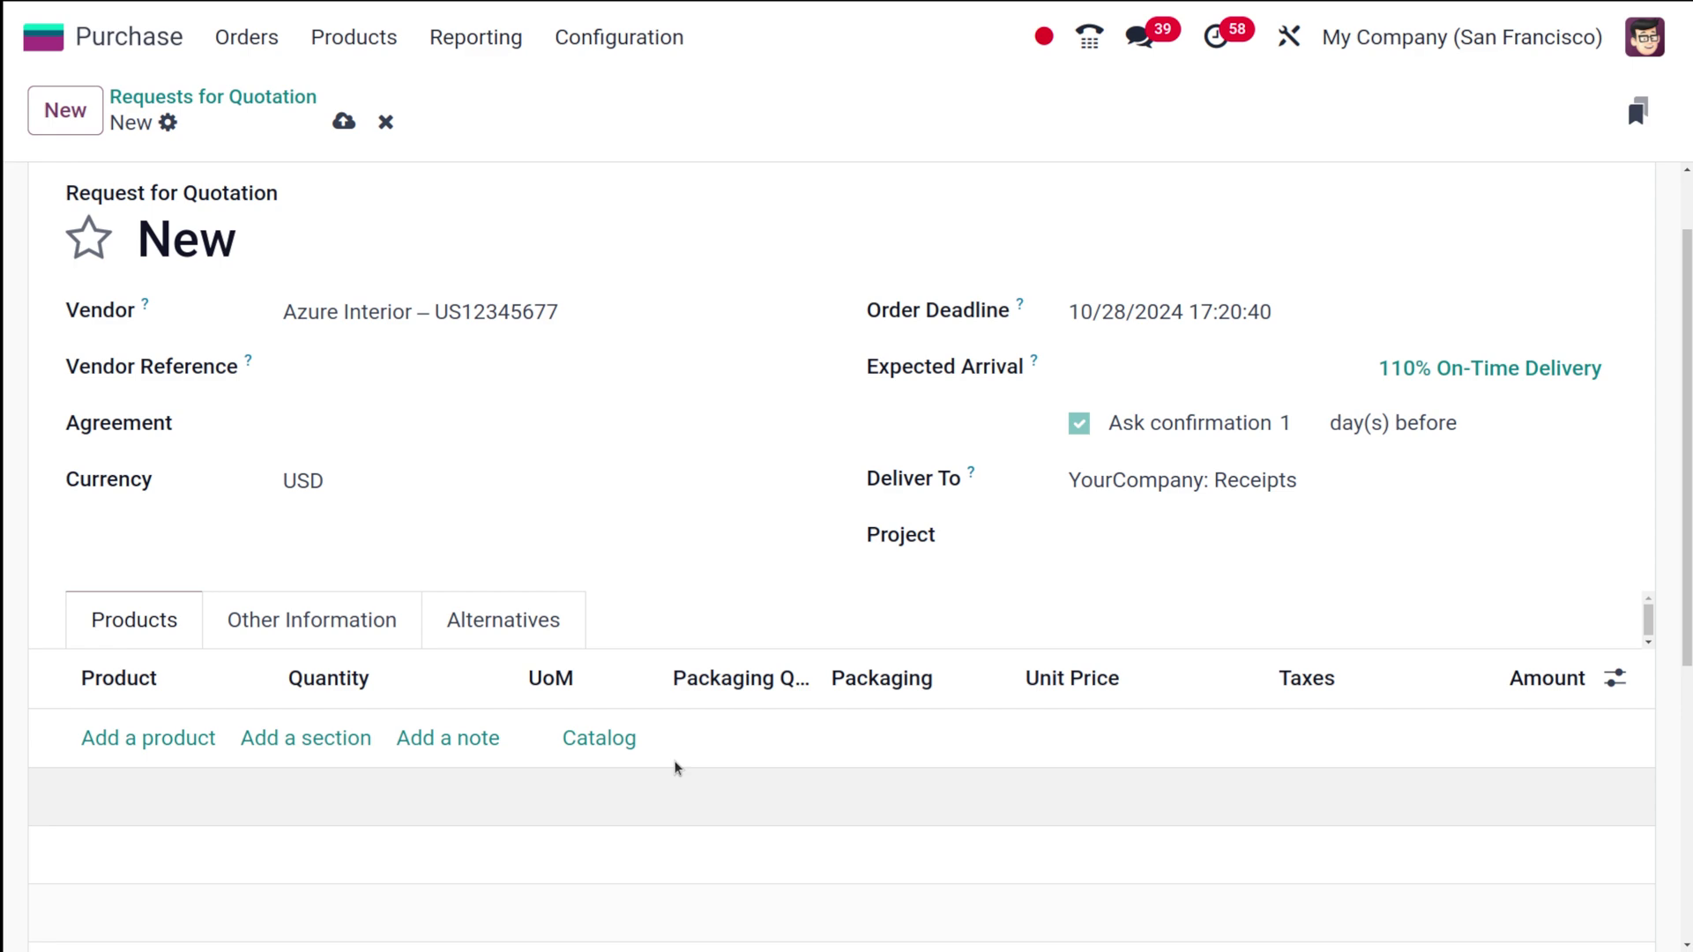
- From the catalog, add Pen, Whiteboard Pen, Large Desk, Simple Pen, Pedal Bin and Acoustic Bloc Screens [FURN_6666]
{"action": "left_click", "coordinate": [599, 740]}
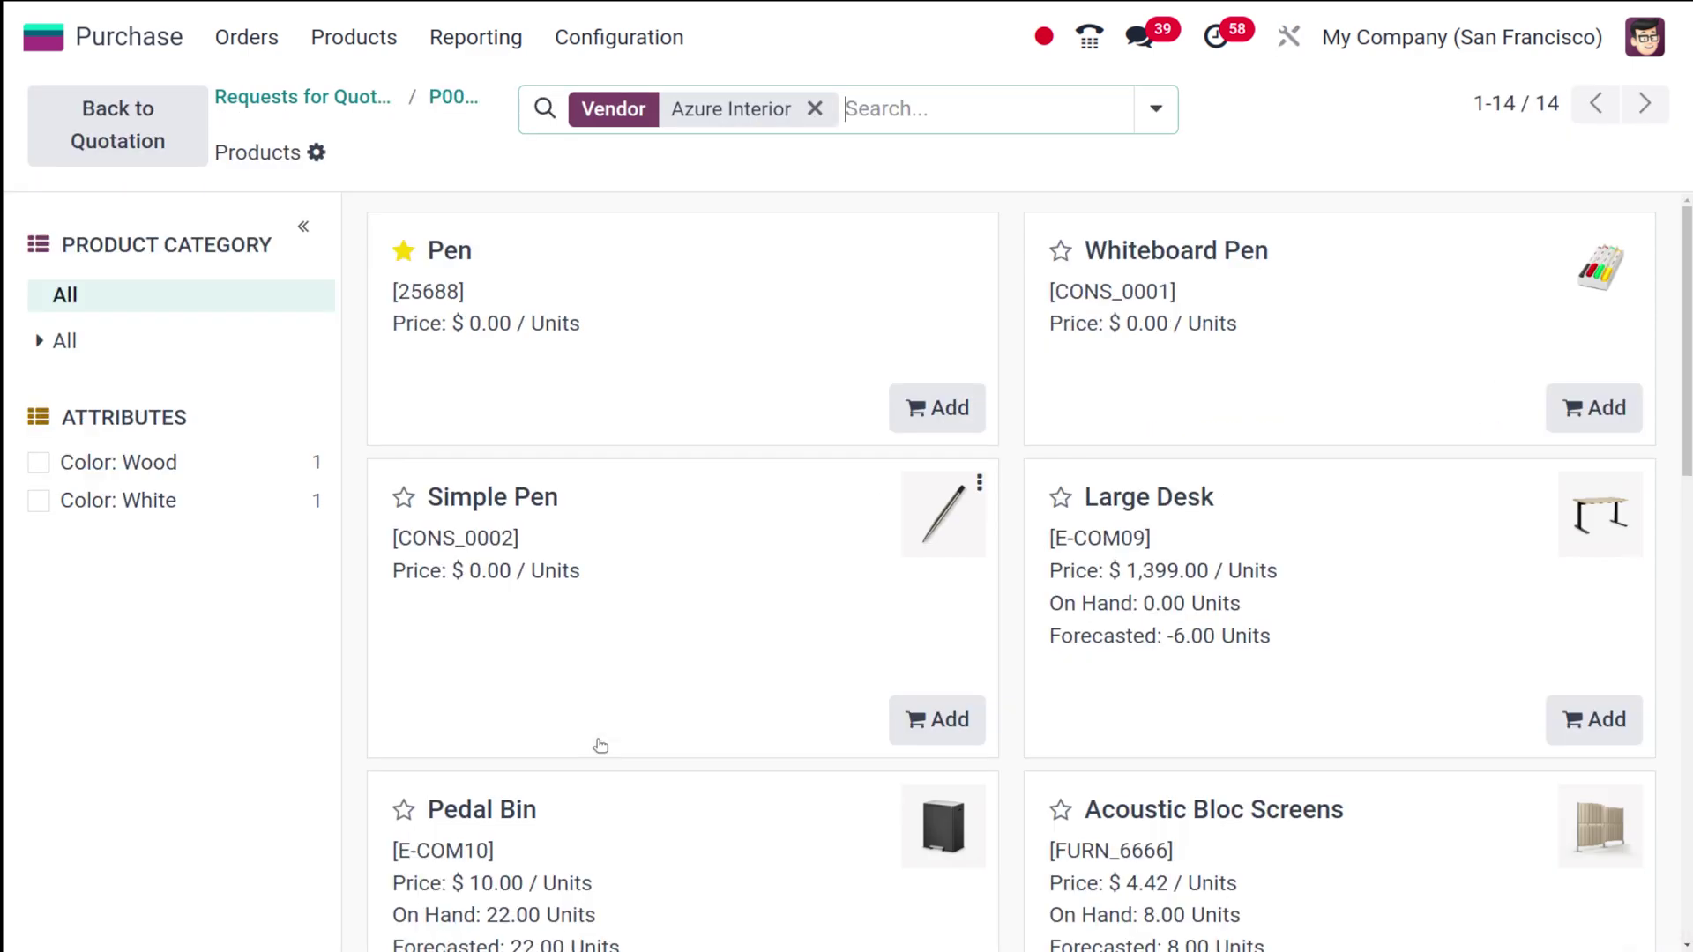
{"action": "scroll", "coordinate": [839, 797], "scroll_direction": "down", "scroll_amount": 10}
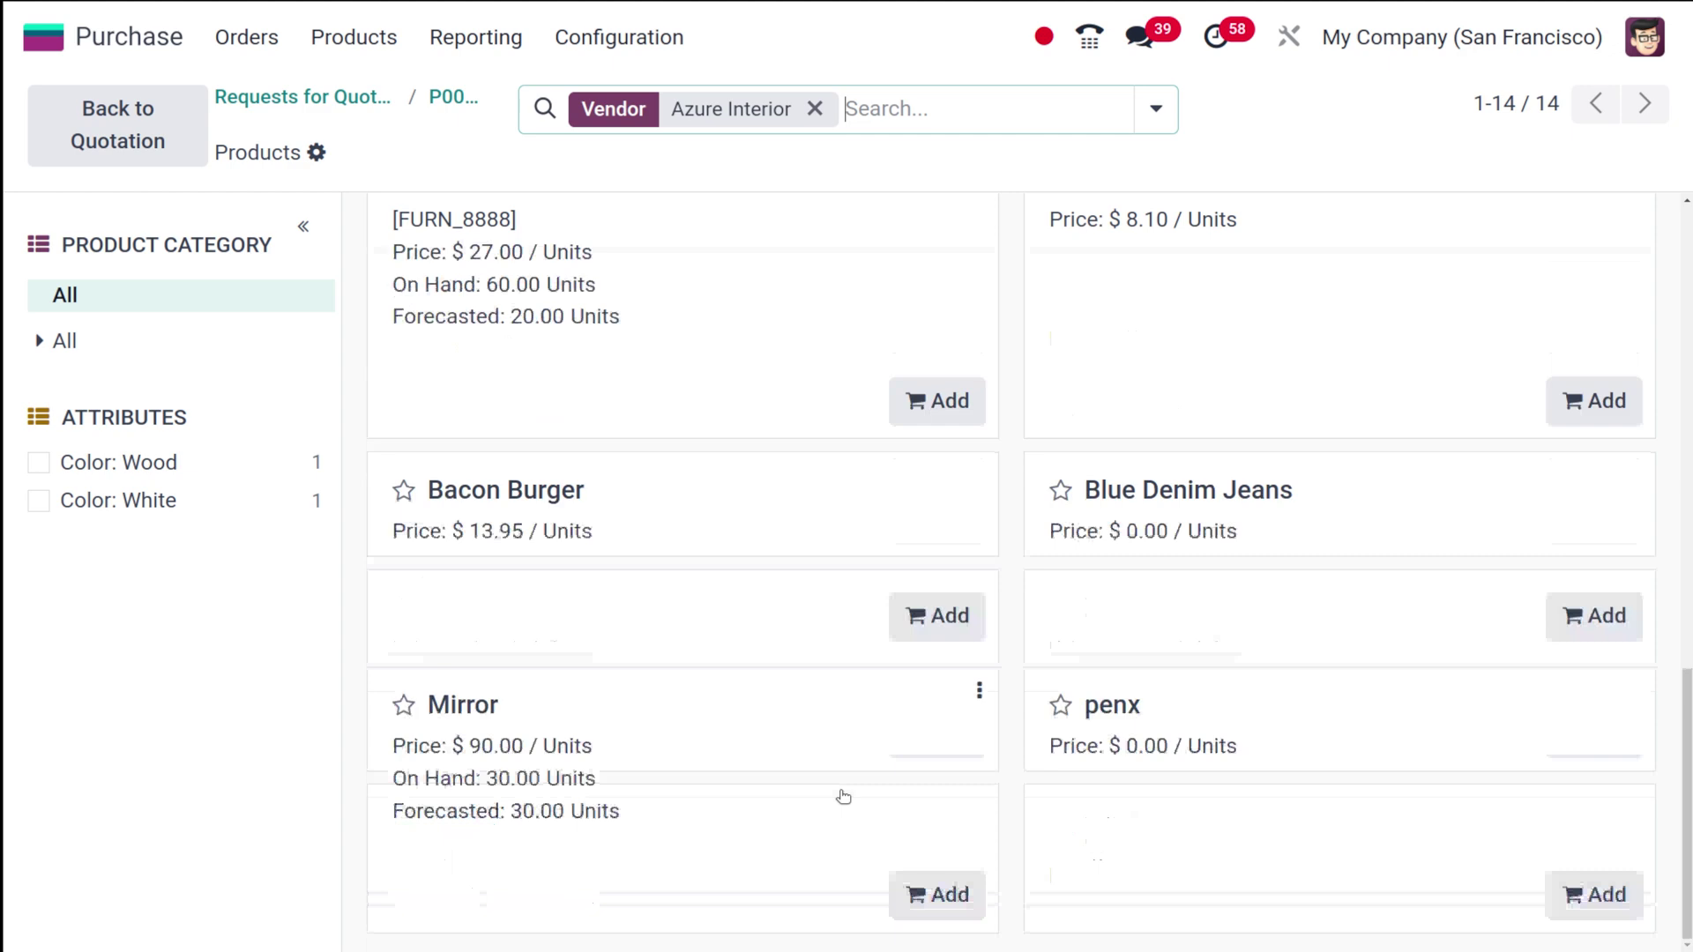
{"action": "scroll", "coordinate": [839, 797], "scroll_direction": "up", "scroll_amount": 10}
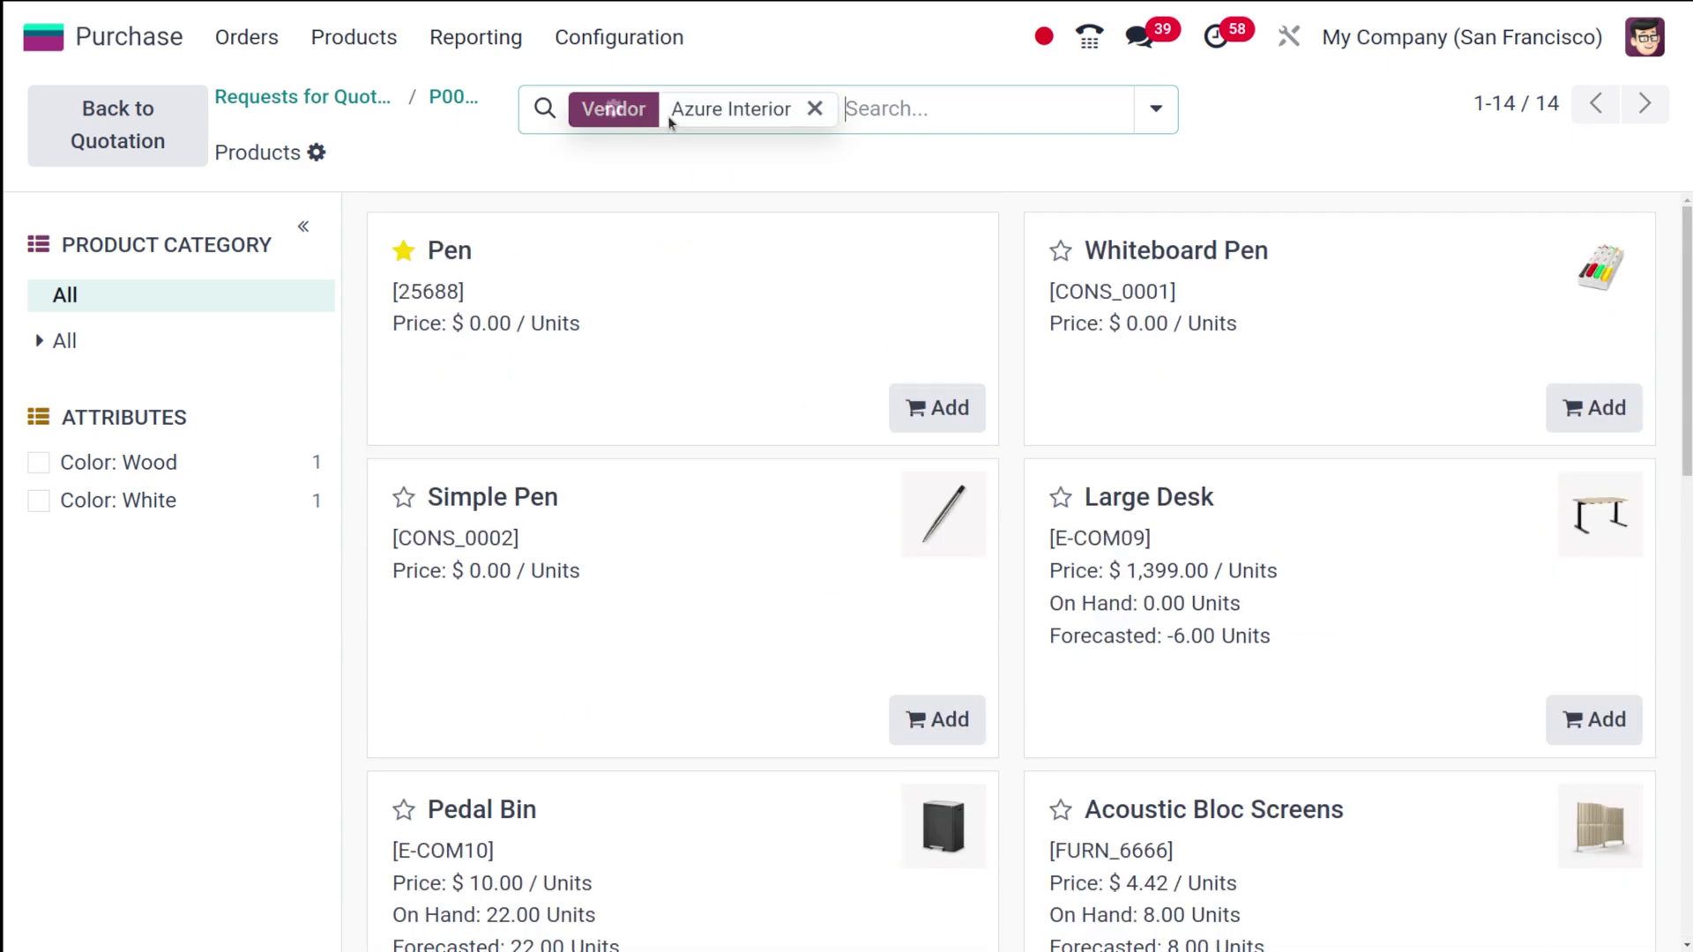
{"action": "left_click", "coordinate": [823, 307]}
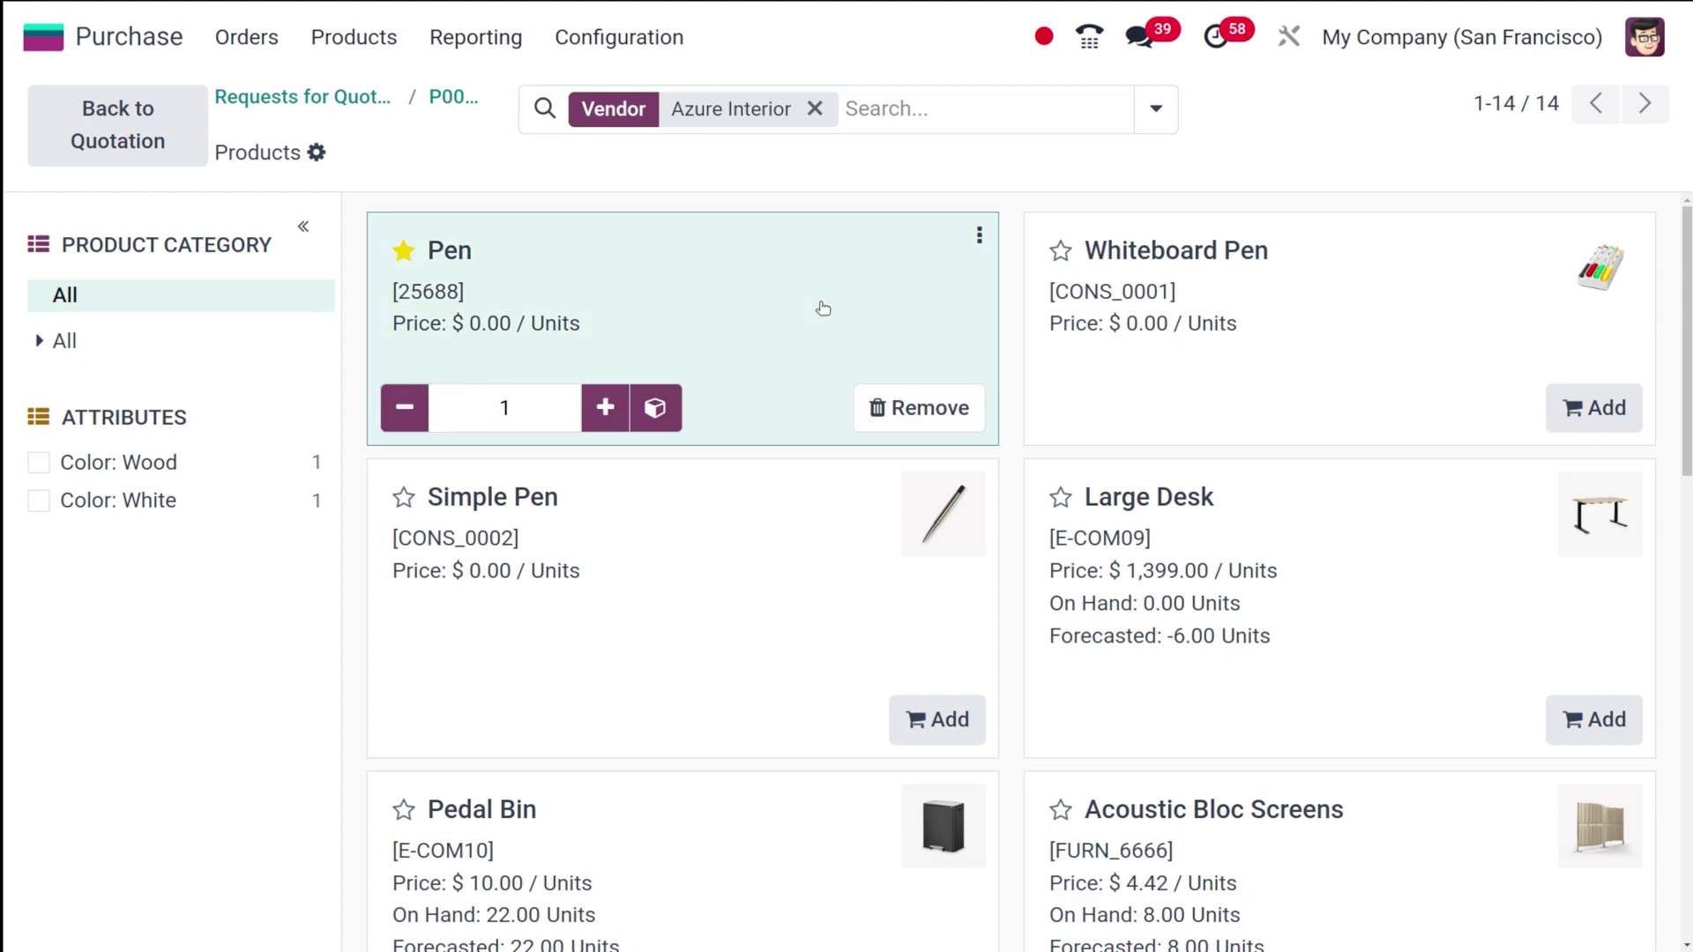
{"action": "left_click", "coordinate": [1160, 373]}
{"action": "left_click", "coordinate": [1409, 646]}
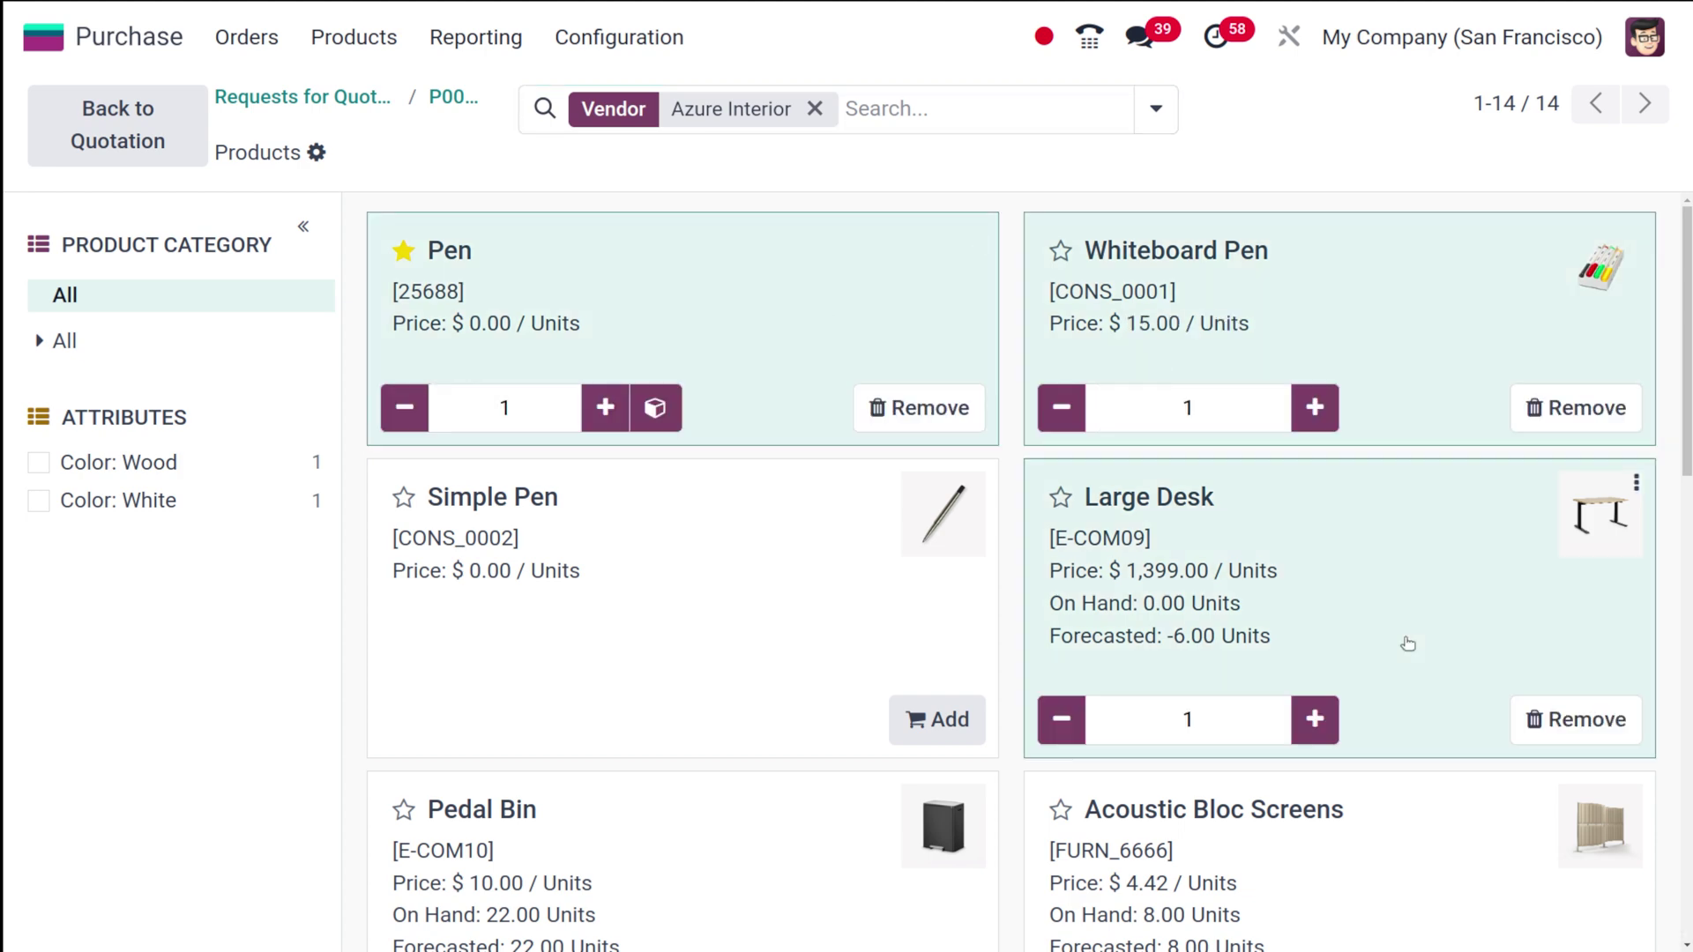
{"action": "left_click", "coordinate": [760, 629]}
{"action": "scroll", "coordinate": [762, 627], "scroll_direction": "down", "scroll_amount": 3}
{"action": "scroll", "coordinate": [761, 627], "scroll_direction": "down", "scroll_amount": 3}
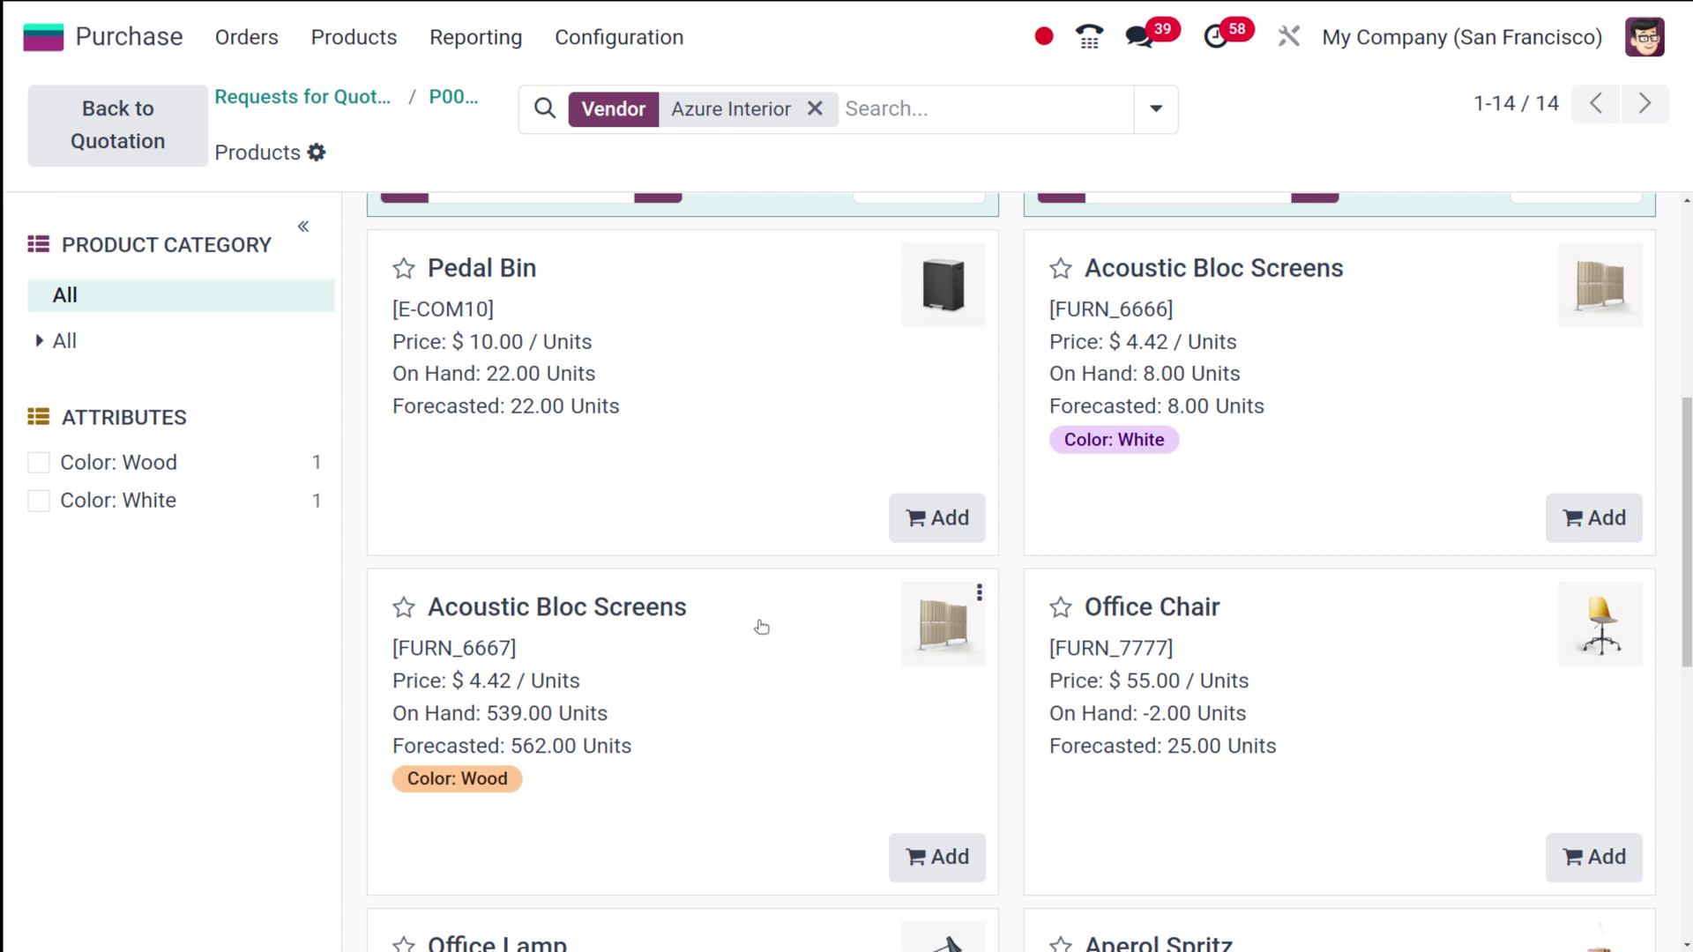
{"action": "left_click", "coordinate": [786, 463]}
{"action": "left_click", "coordinate": [1231, 484]}
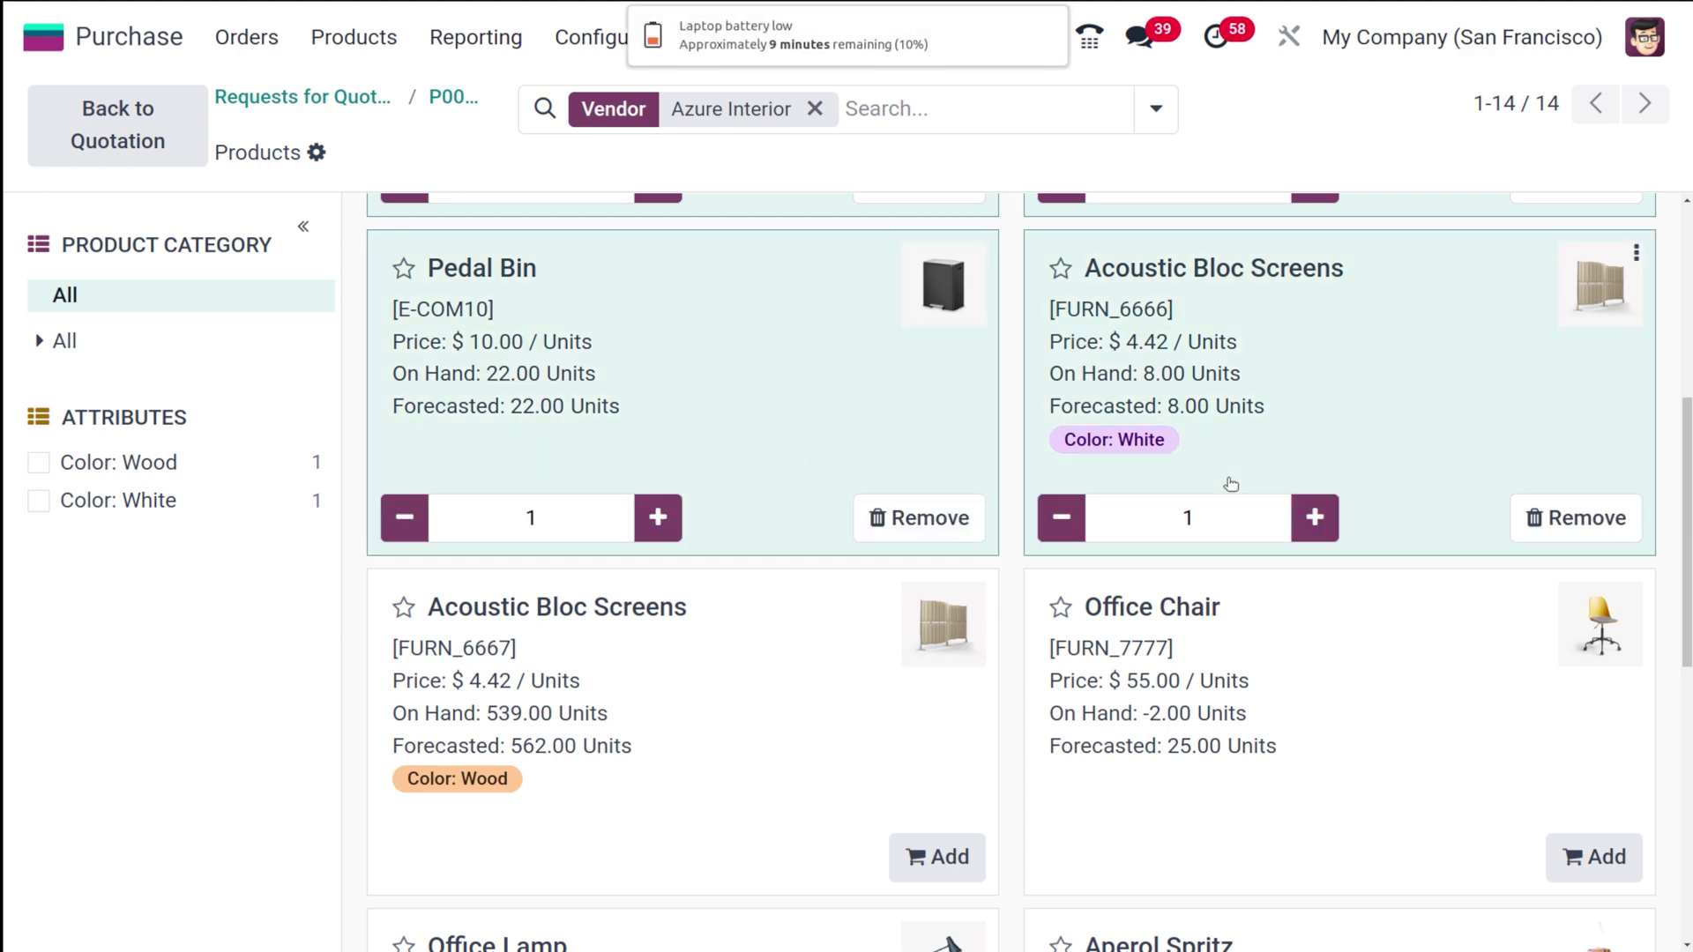
{"action": "scroll", "coordinate": [902, 472], "scroll_direction": "up", "scroll_amount": 5}
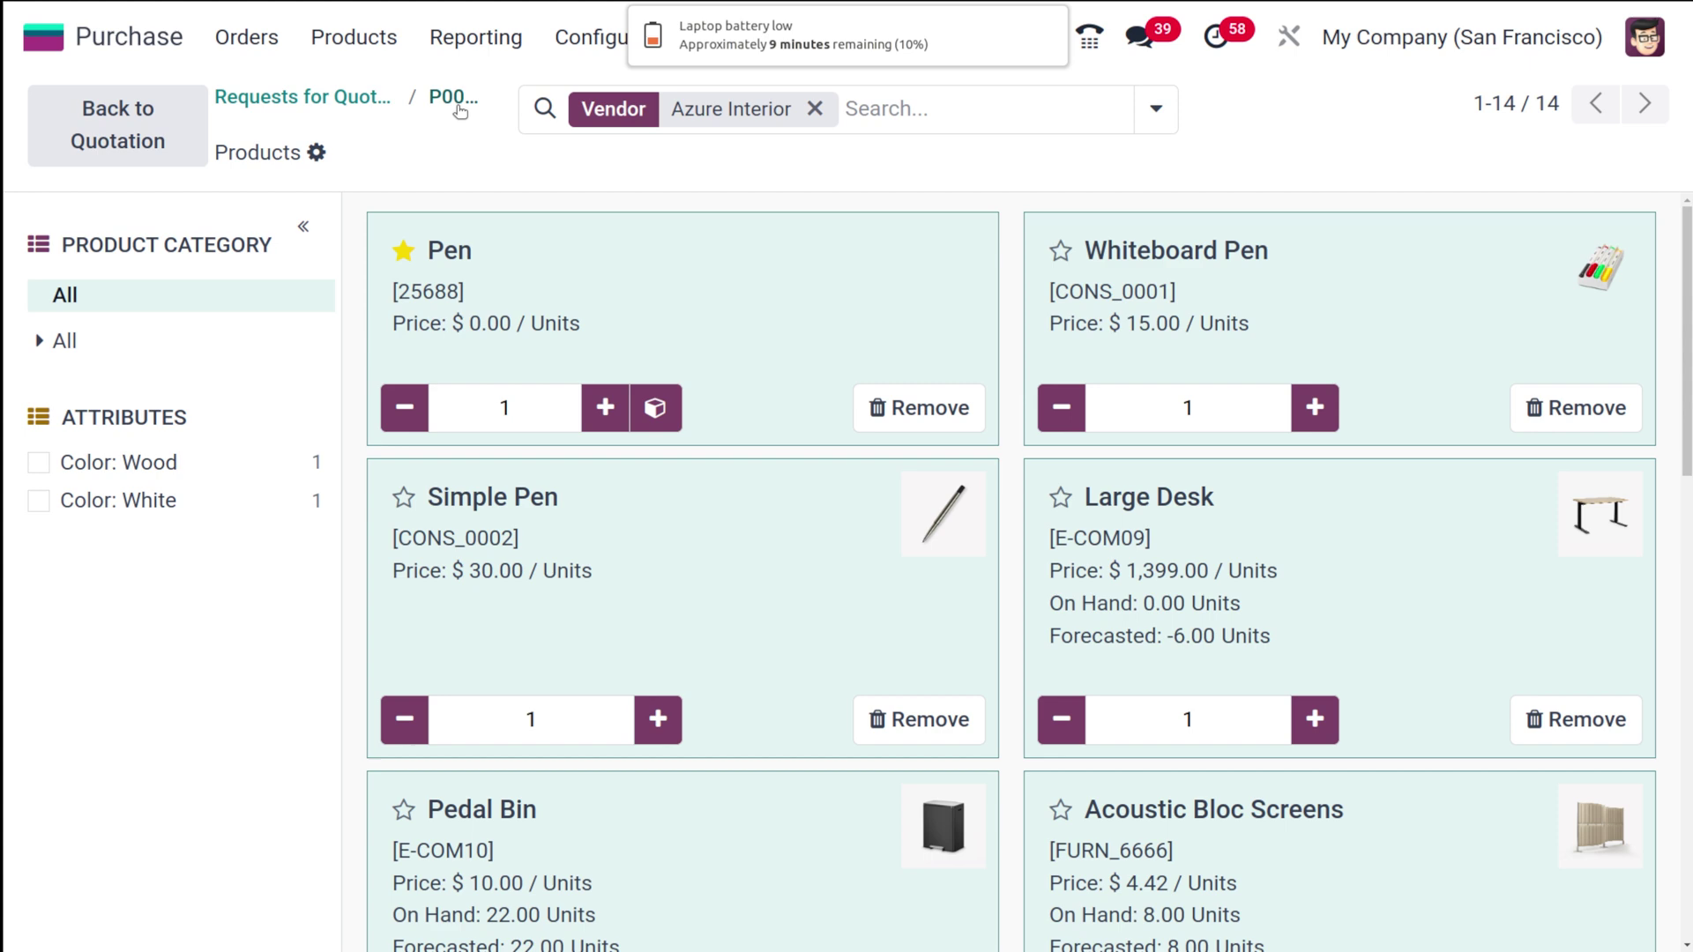
- Go back to P00238, dismiss the battery notification, and select the Pen order line
{"action": "left_click", "coordinate": [424, 101]}
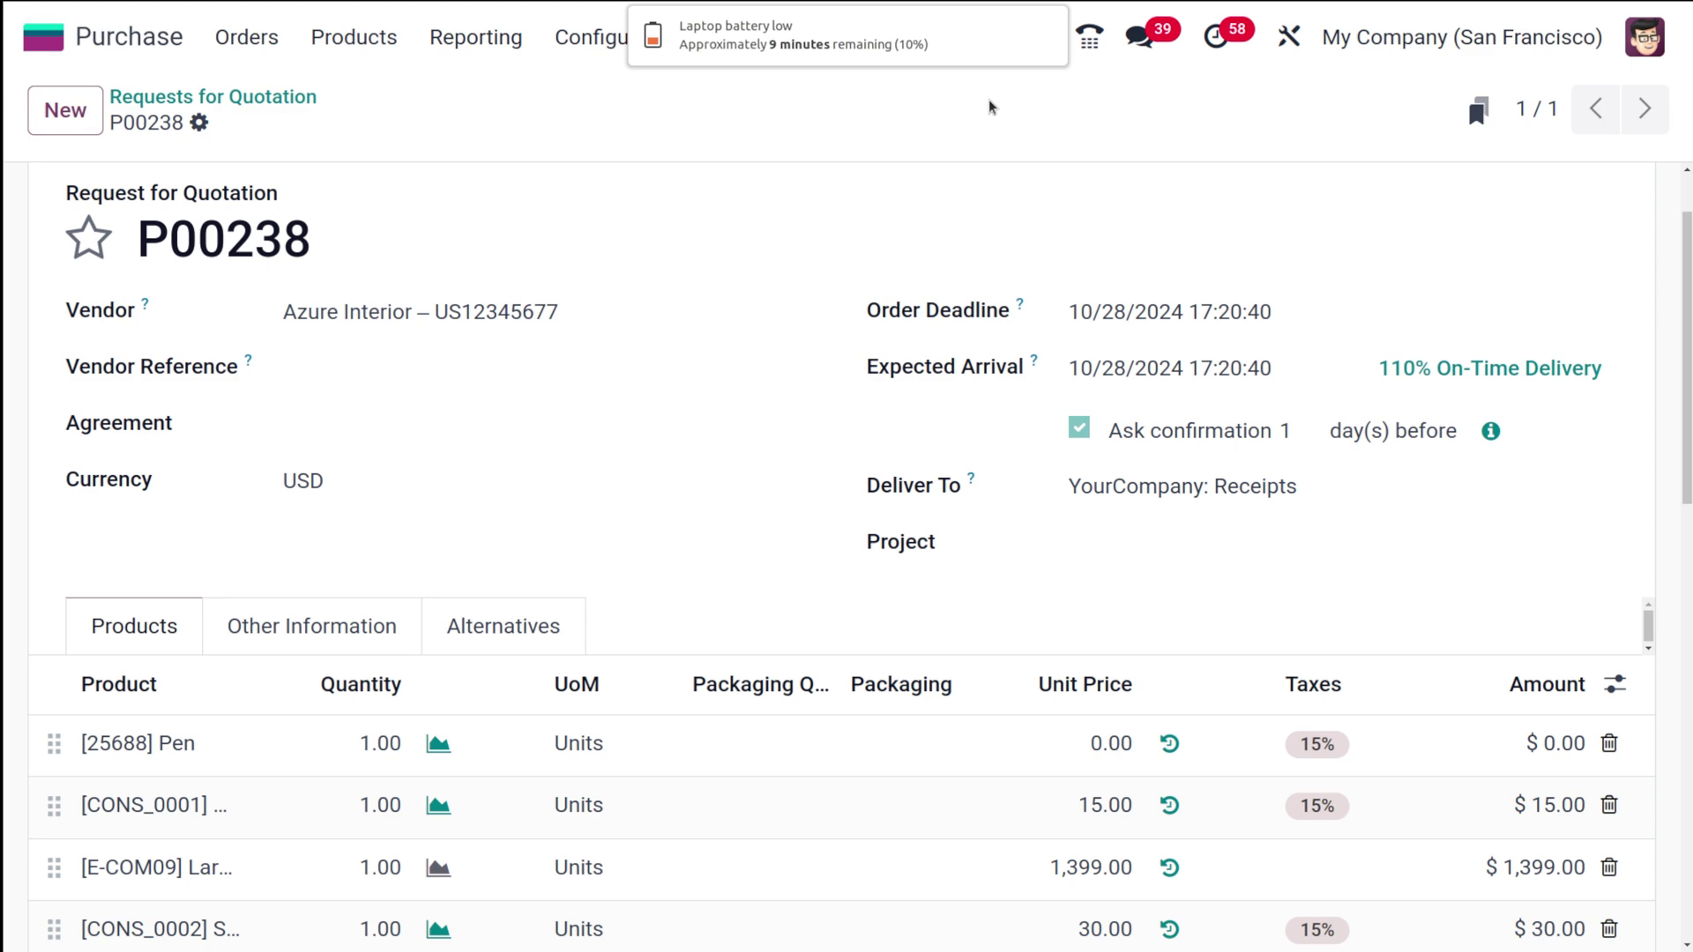
{"action": "left_click", "coordinate": [1044, 31]}
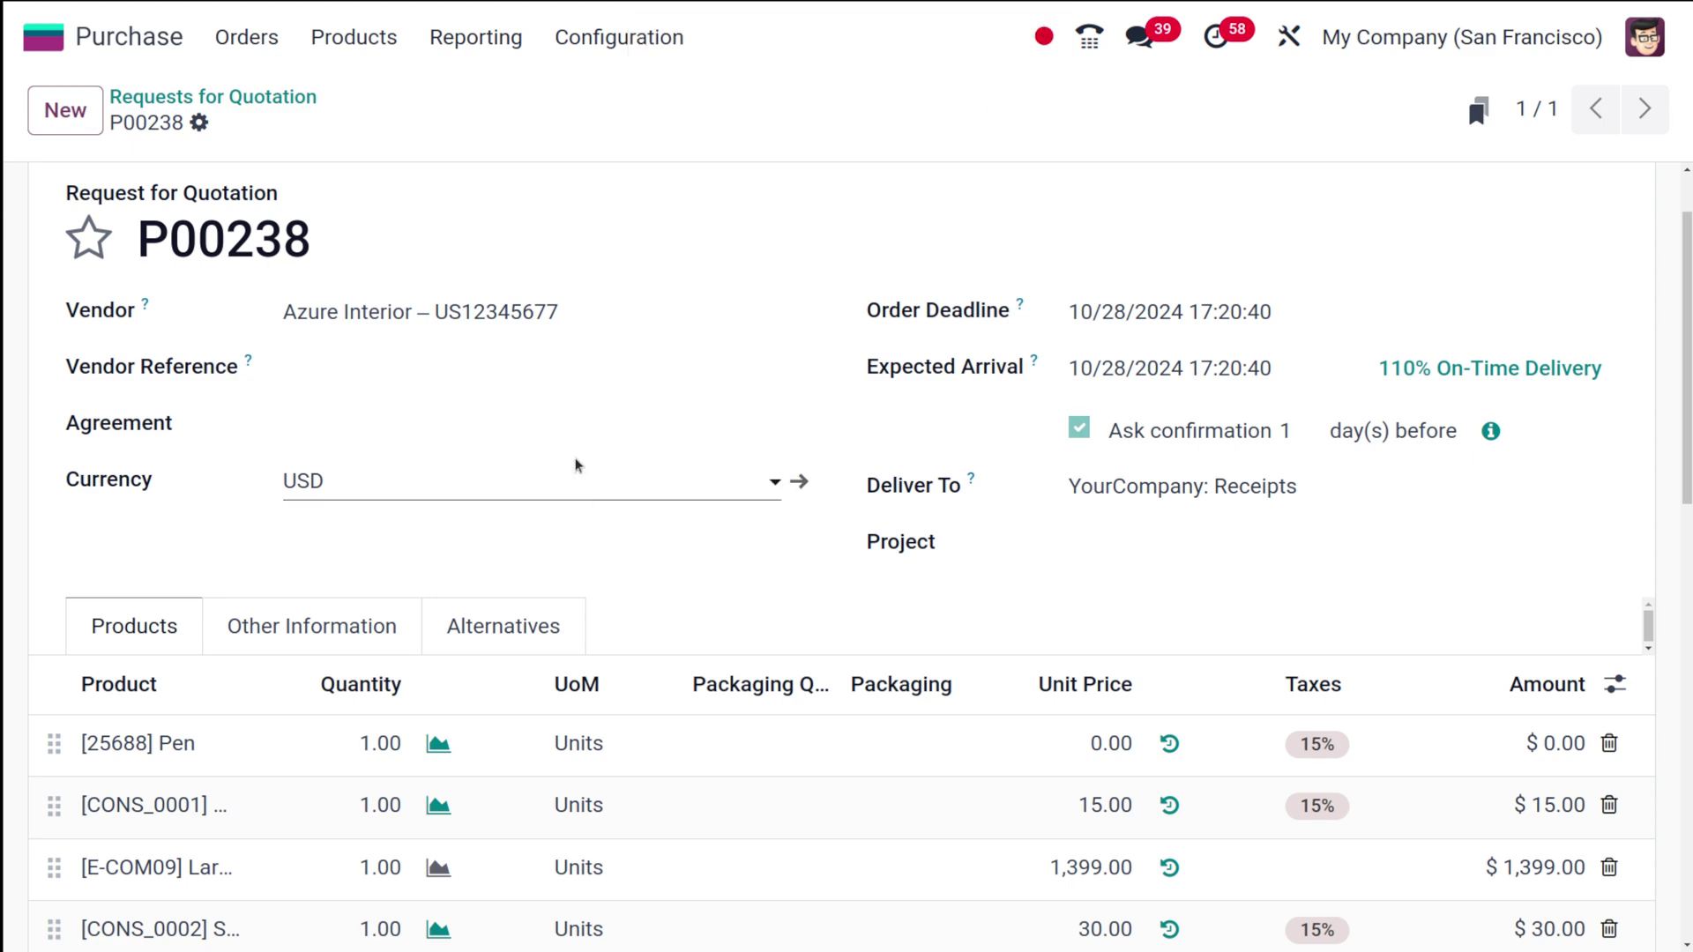
{"action": "scroll", "coordinate": [488, 759], "scroll_direction": "down", "scroll_amount": 4}
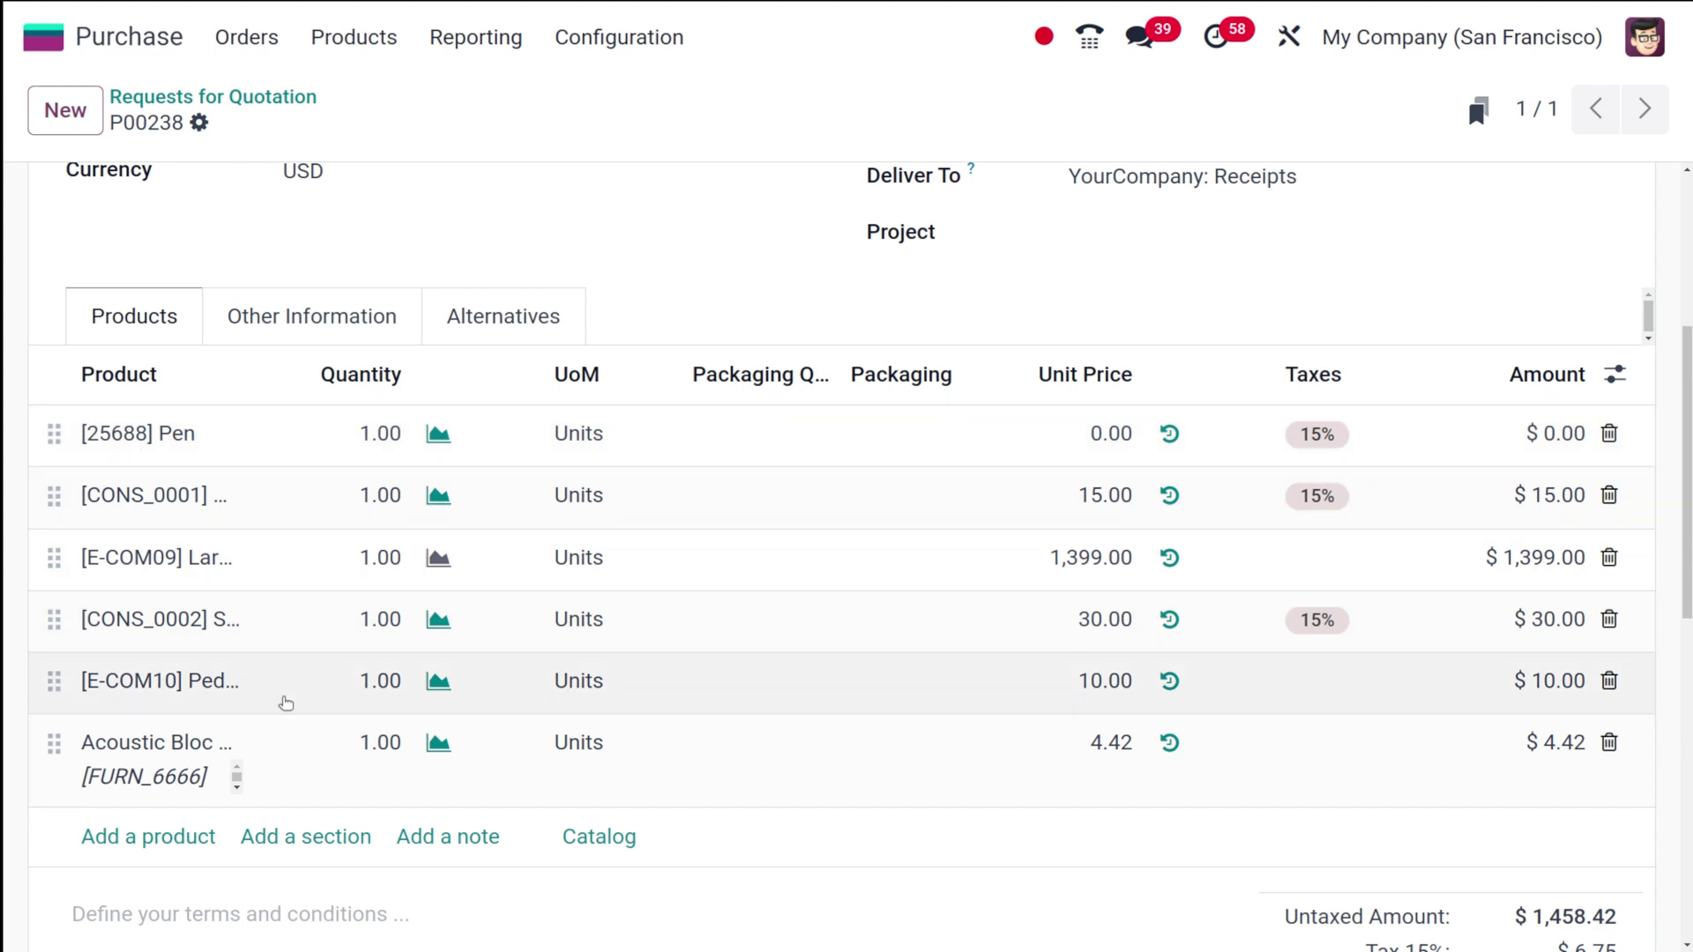
{"action": "left_click", "coordinate": [202, 454]}
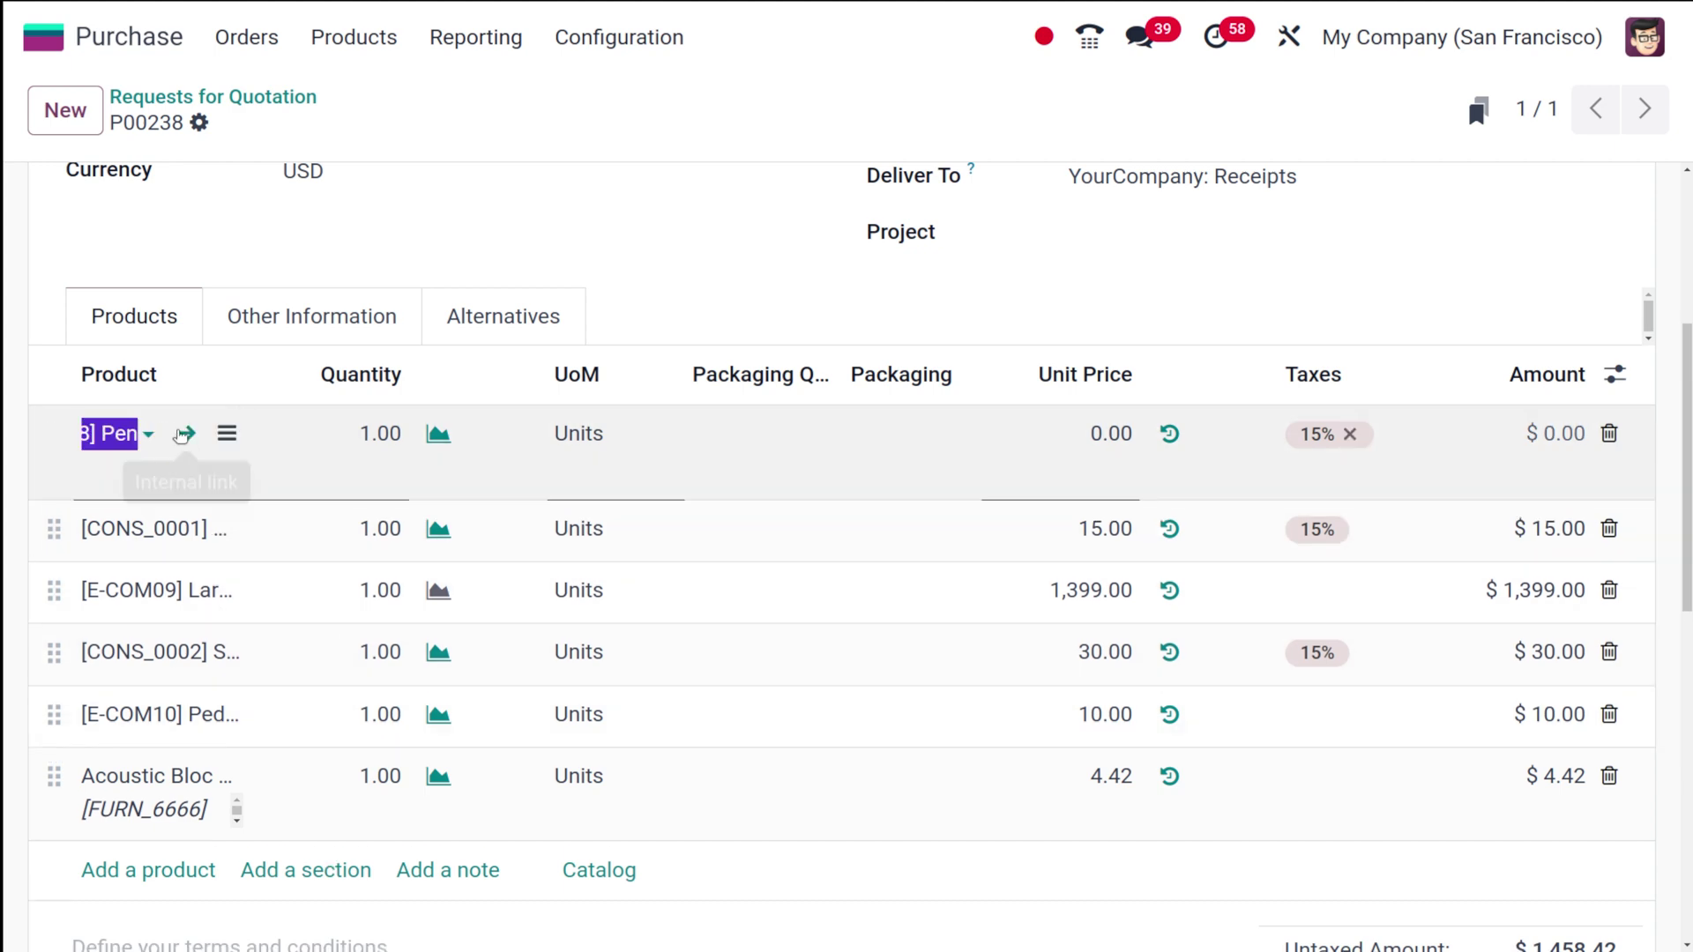
- Check the Pen product's vendor prices on its Purchase tab, then return to P00238
{"action": "left_click", "coordinate": [183, 433]}
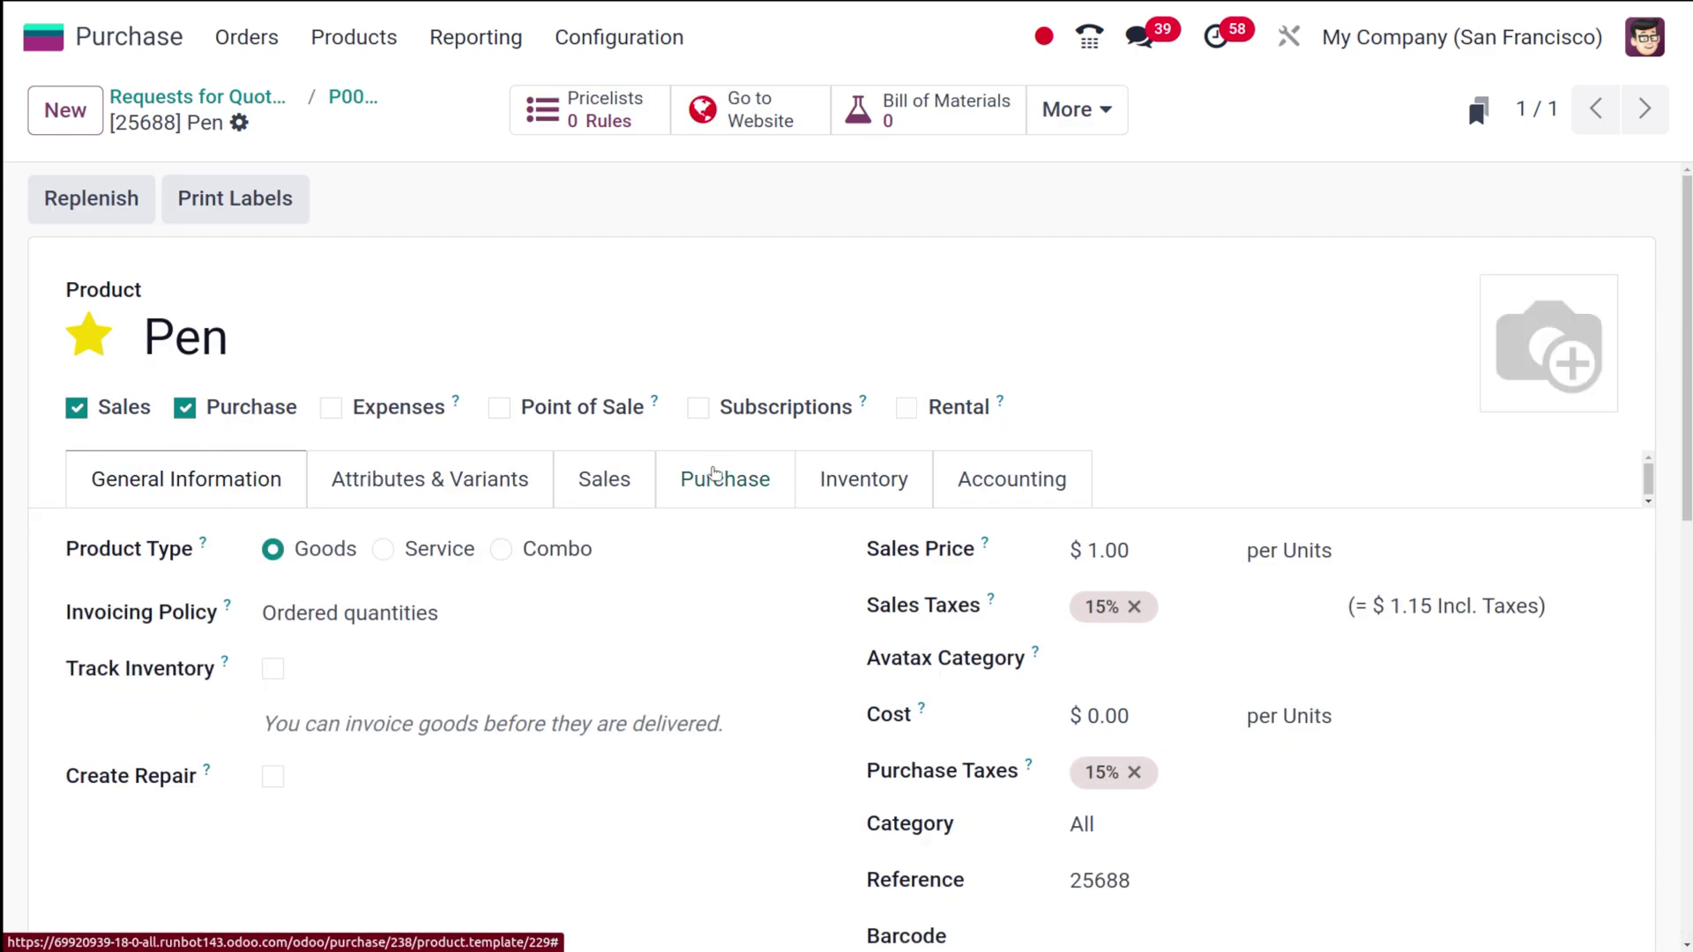
{"action": "left_click", "coordinate": [720, 501]}
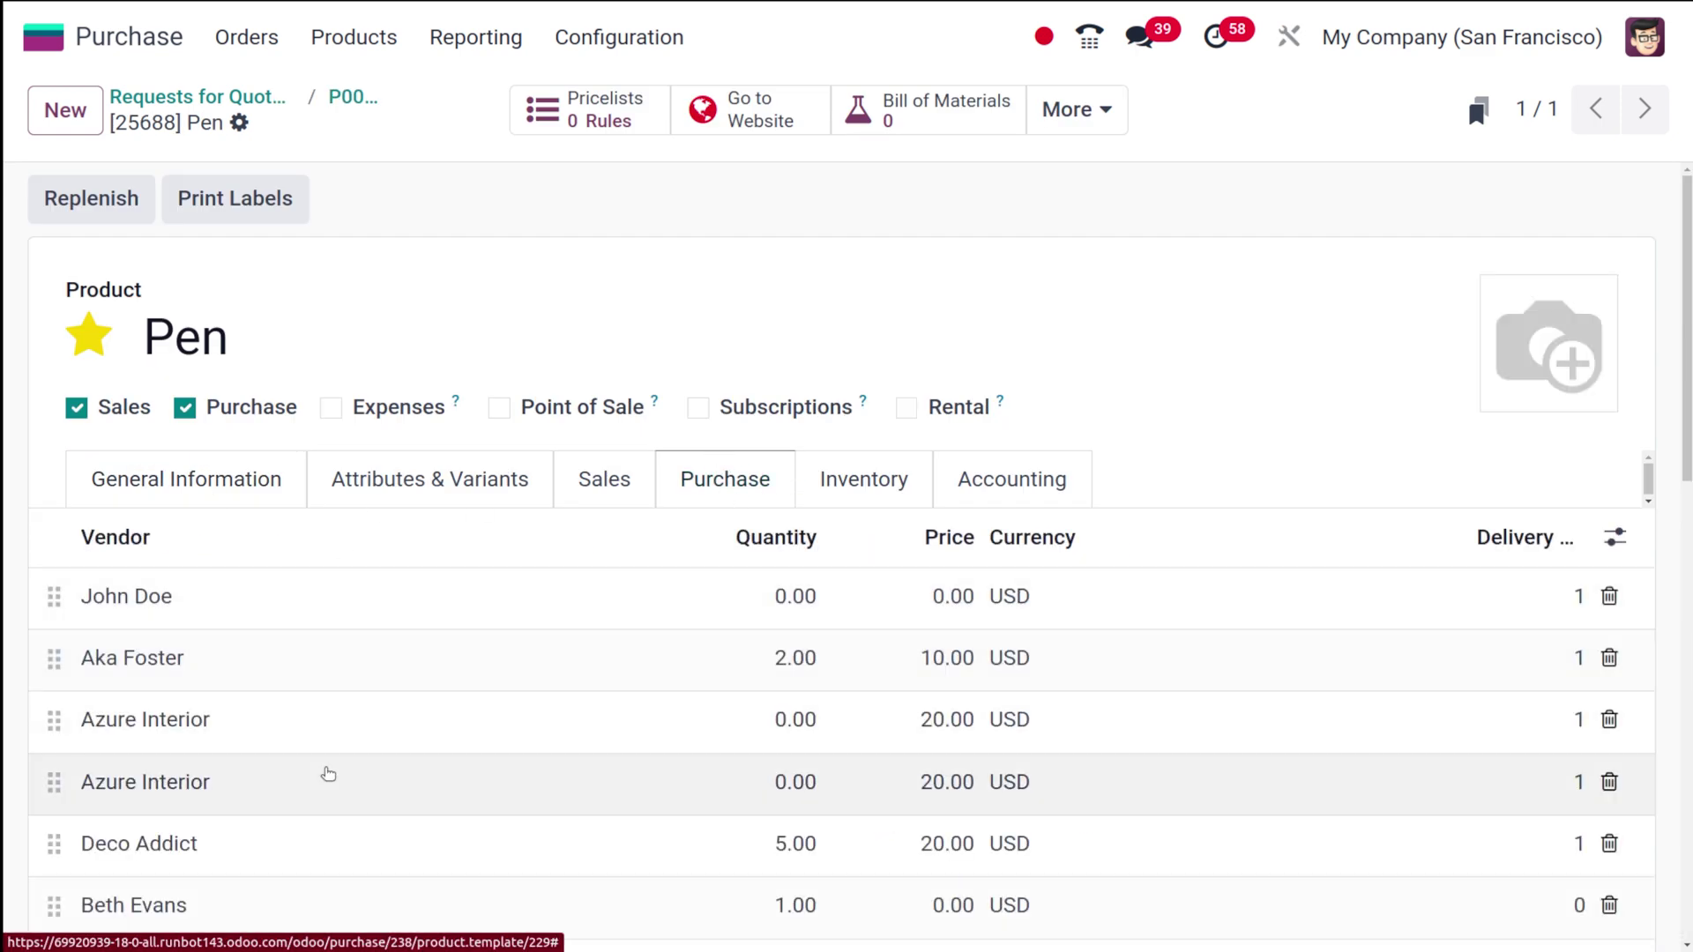
{"action": "scroll", "coordinate": [329, 775], "scroll_direction": "down", "scroll_amount": 3}
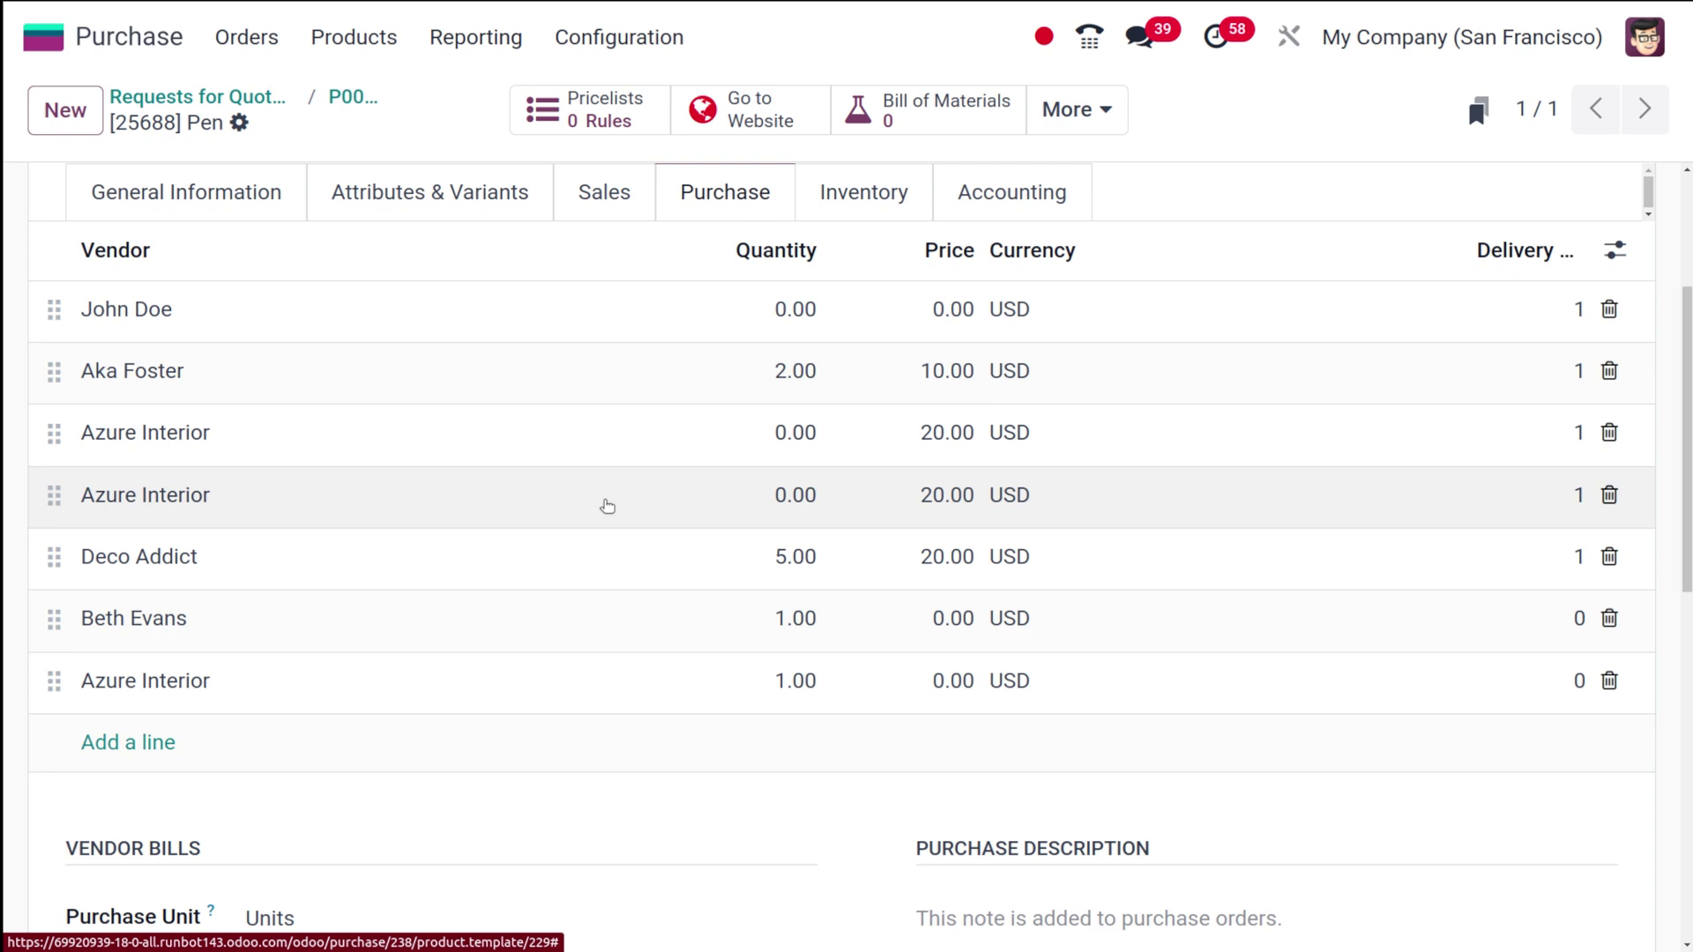
{"action": "scroll", "coordinate": [381, 259], "scroll_direction": "up", "scroll_amount": 3}
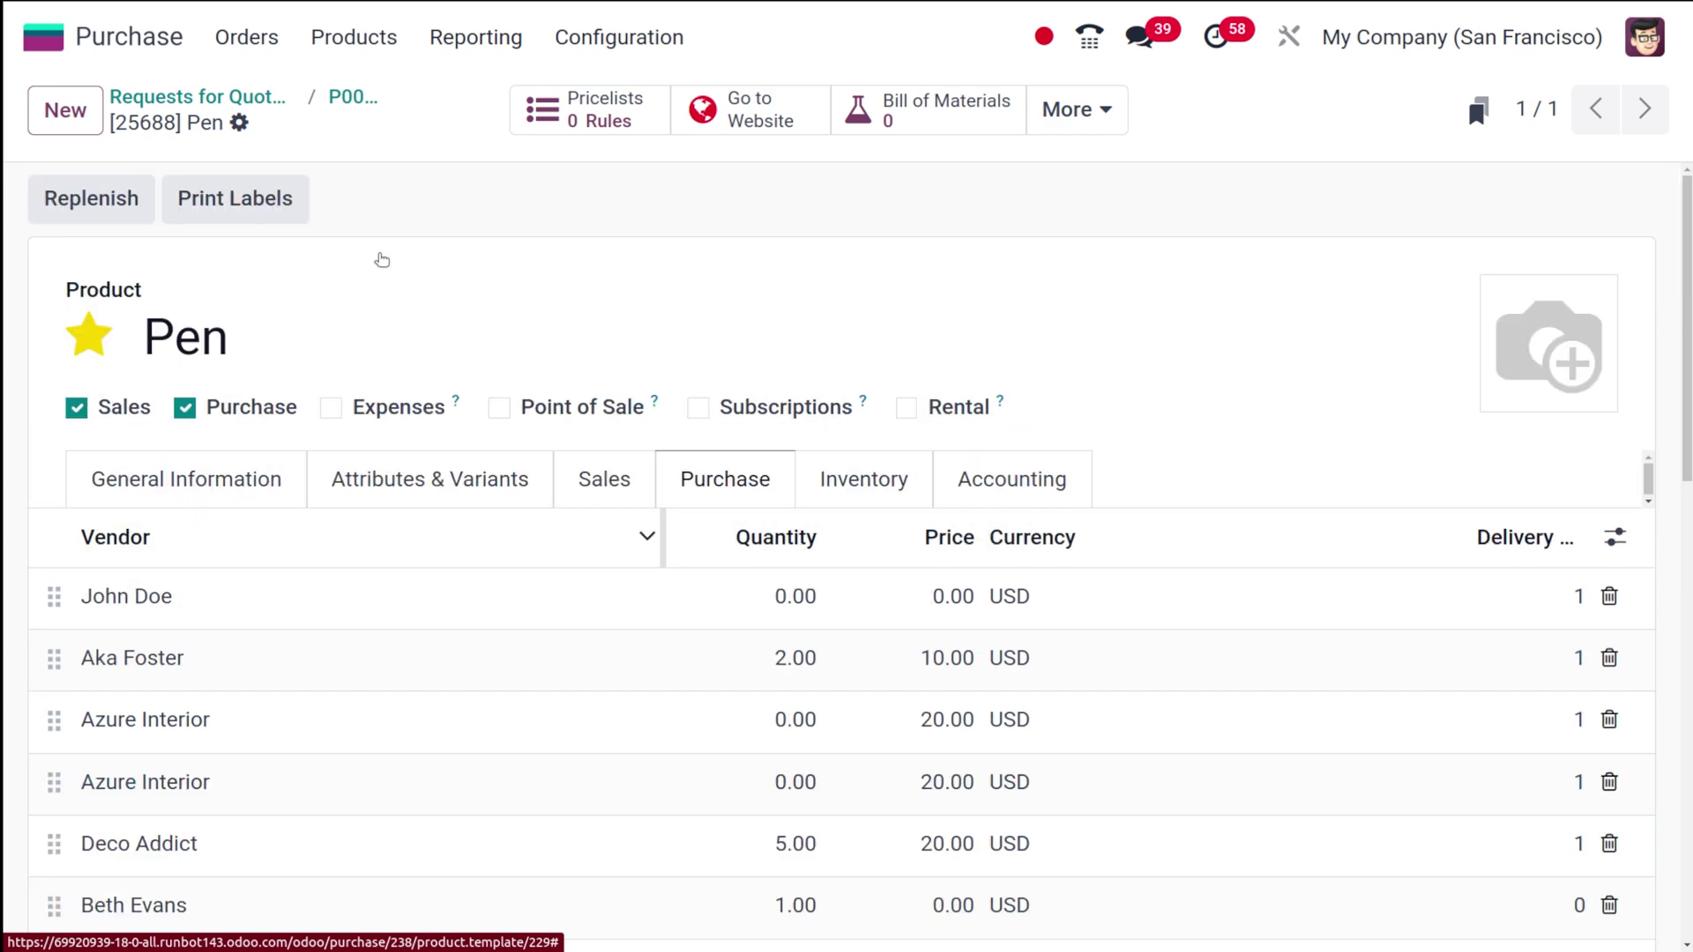
{"action": "left_click", "coordinate": [342, 100]}
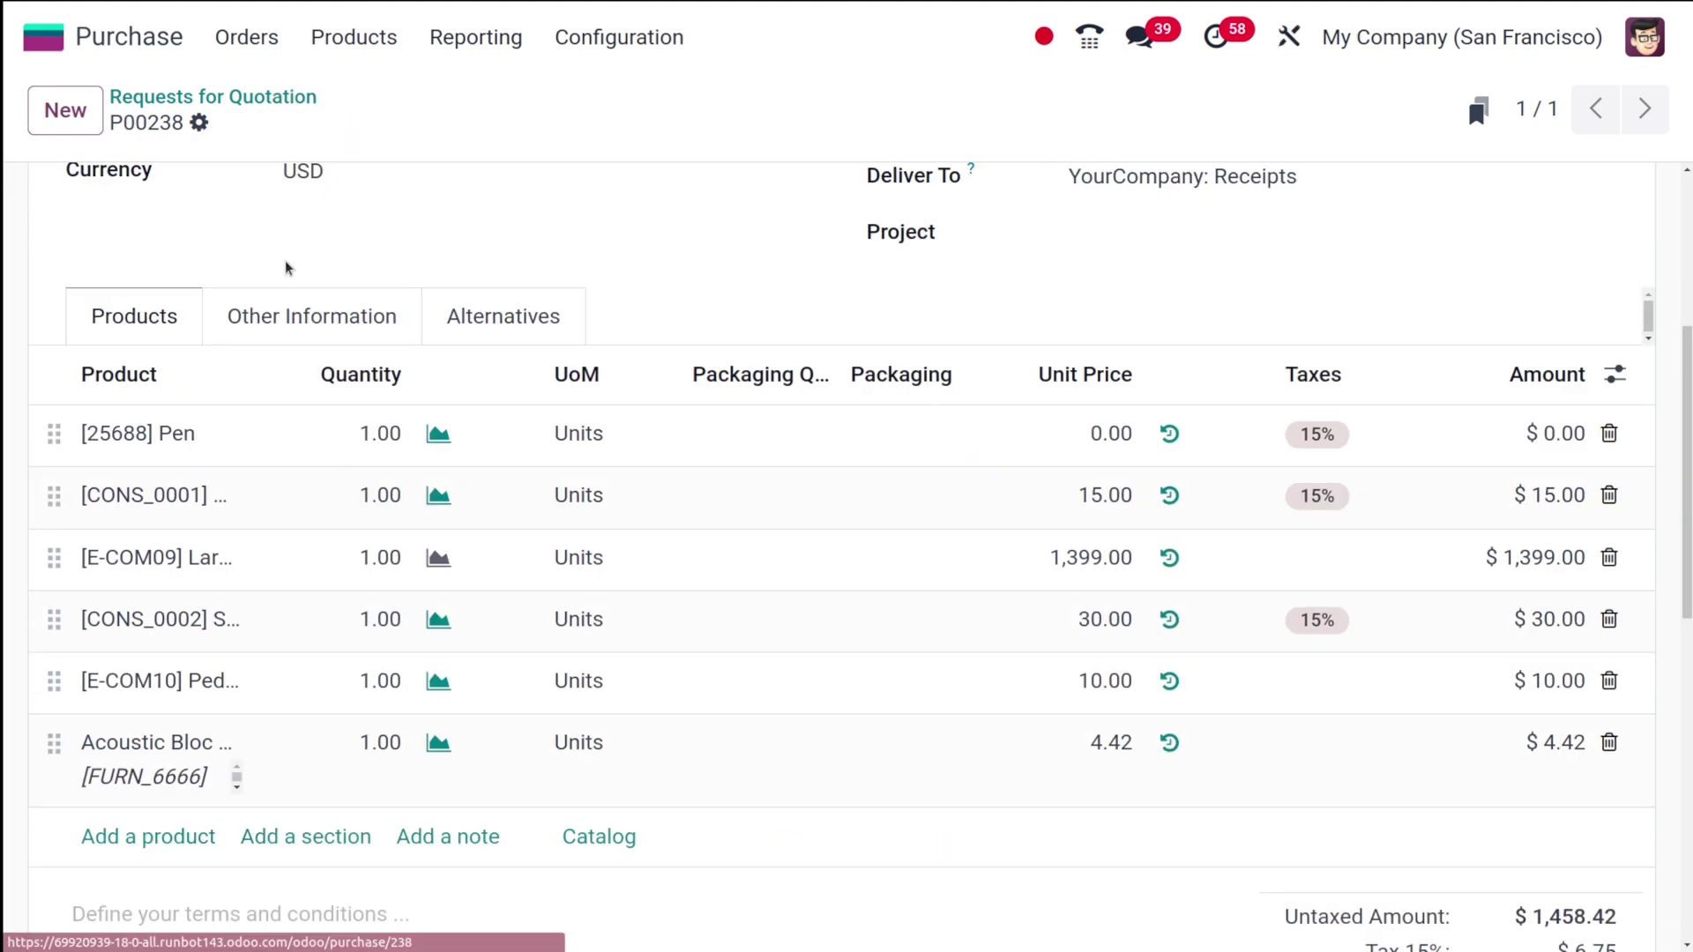
- Check Whiteboard Pen's vendor price (15.00) and return to P00238
{"action": "left_click", "coordinate": [188, 500]}
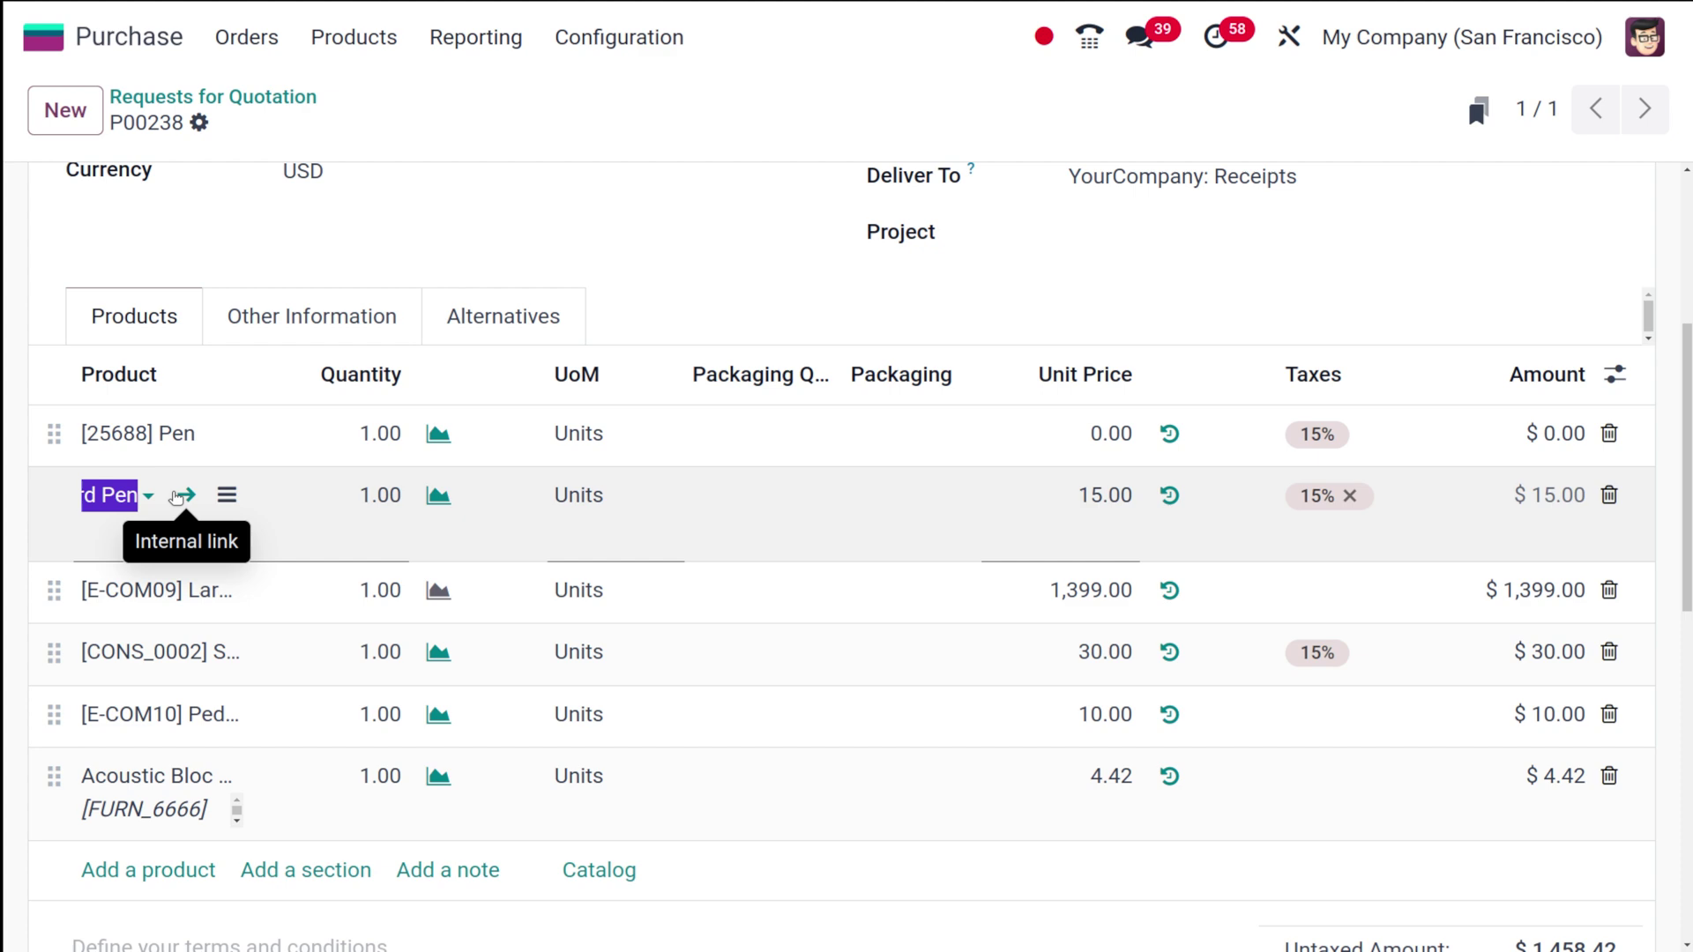
{"action": "left_click", "coordinate": [181, 495]}
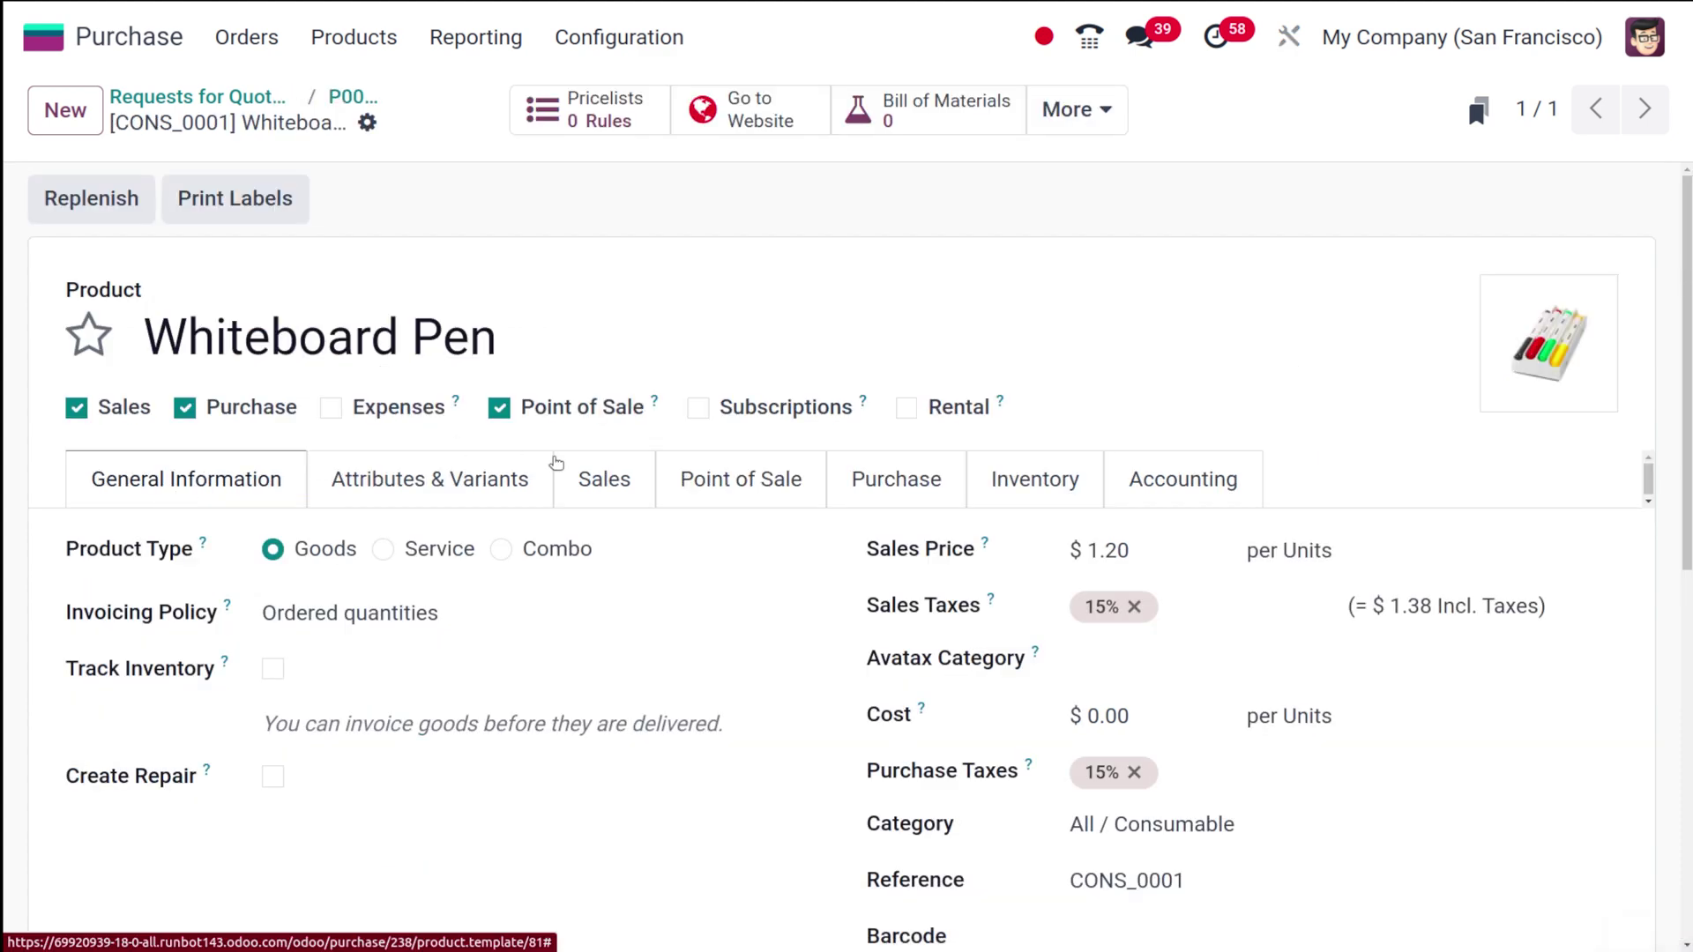
{"action": "left_click", "coordinate": [893, 491]}
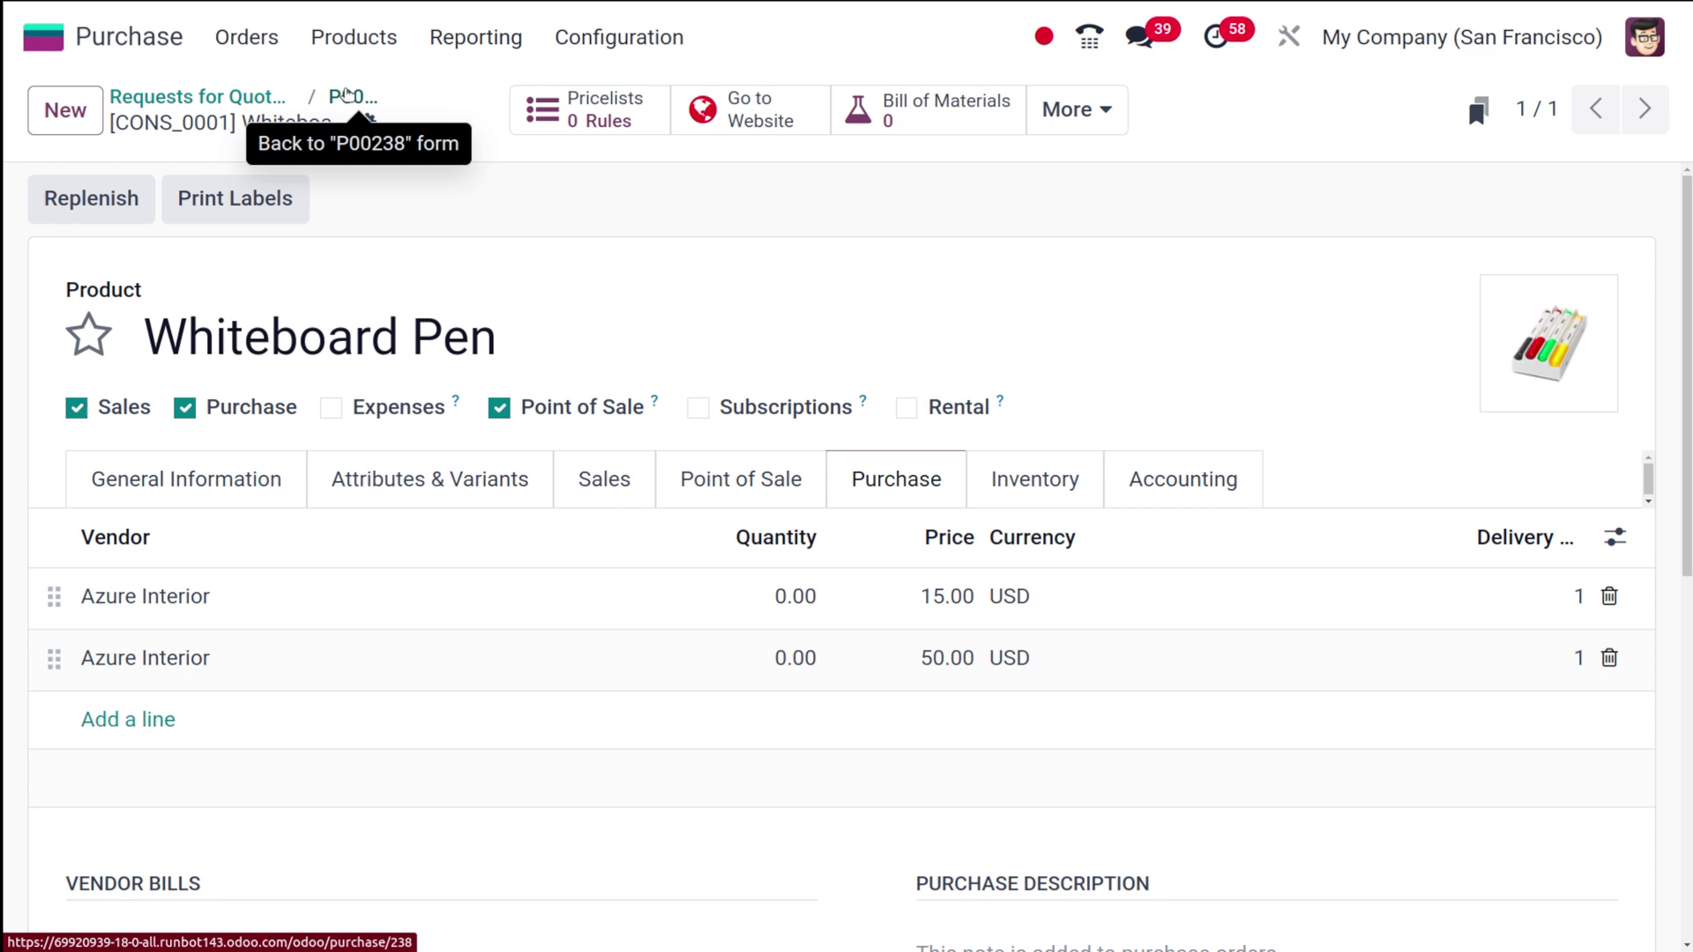
{"action": "left_click", "coordinate": [346, 97]}
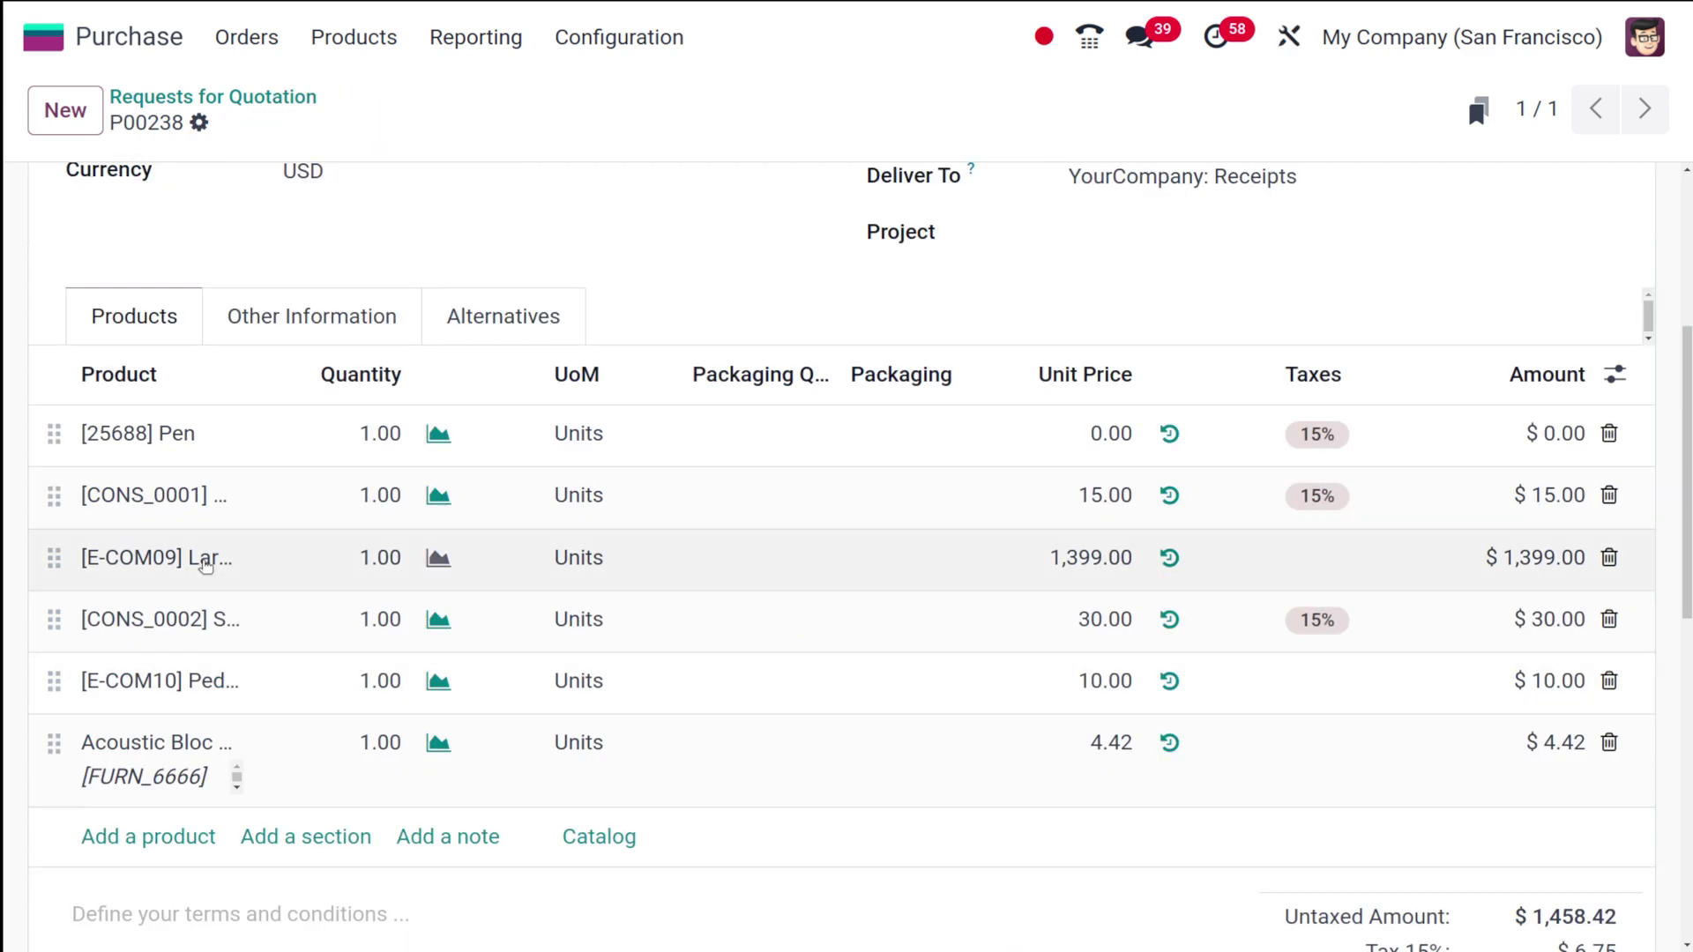
- Check Large Desk's vendor price (1,399.00) and return to P00238
{"action": "left_click", "coordinate": [205, 566]}
{"action": "left_click", "coordinate": [183, 558]}
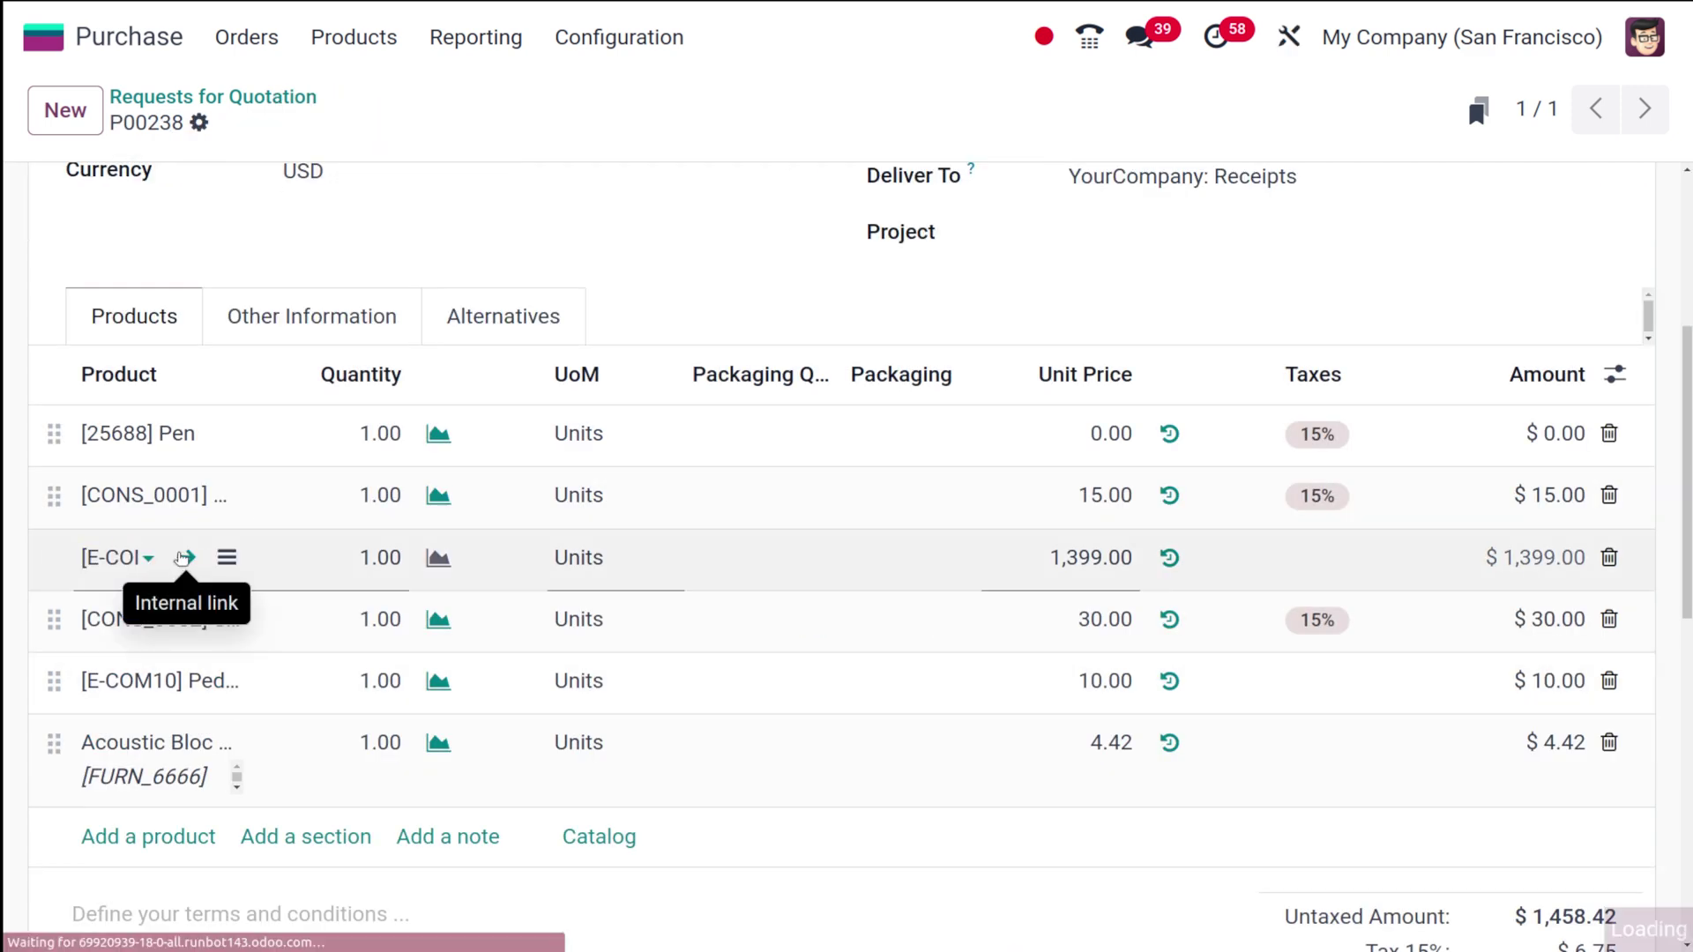
{"action": "left_click", "coordinate": [912, 488]}
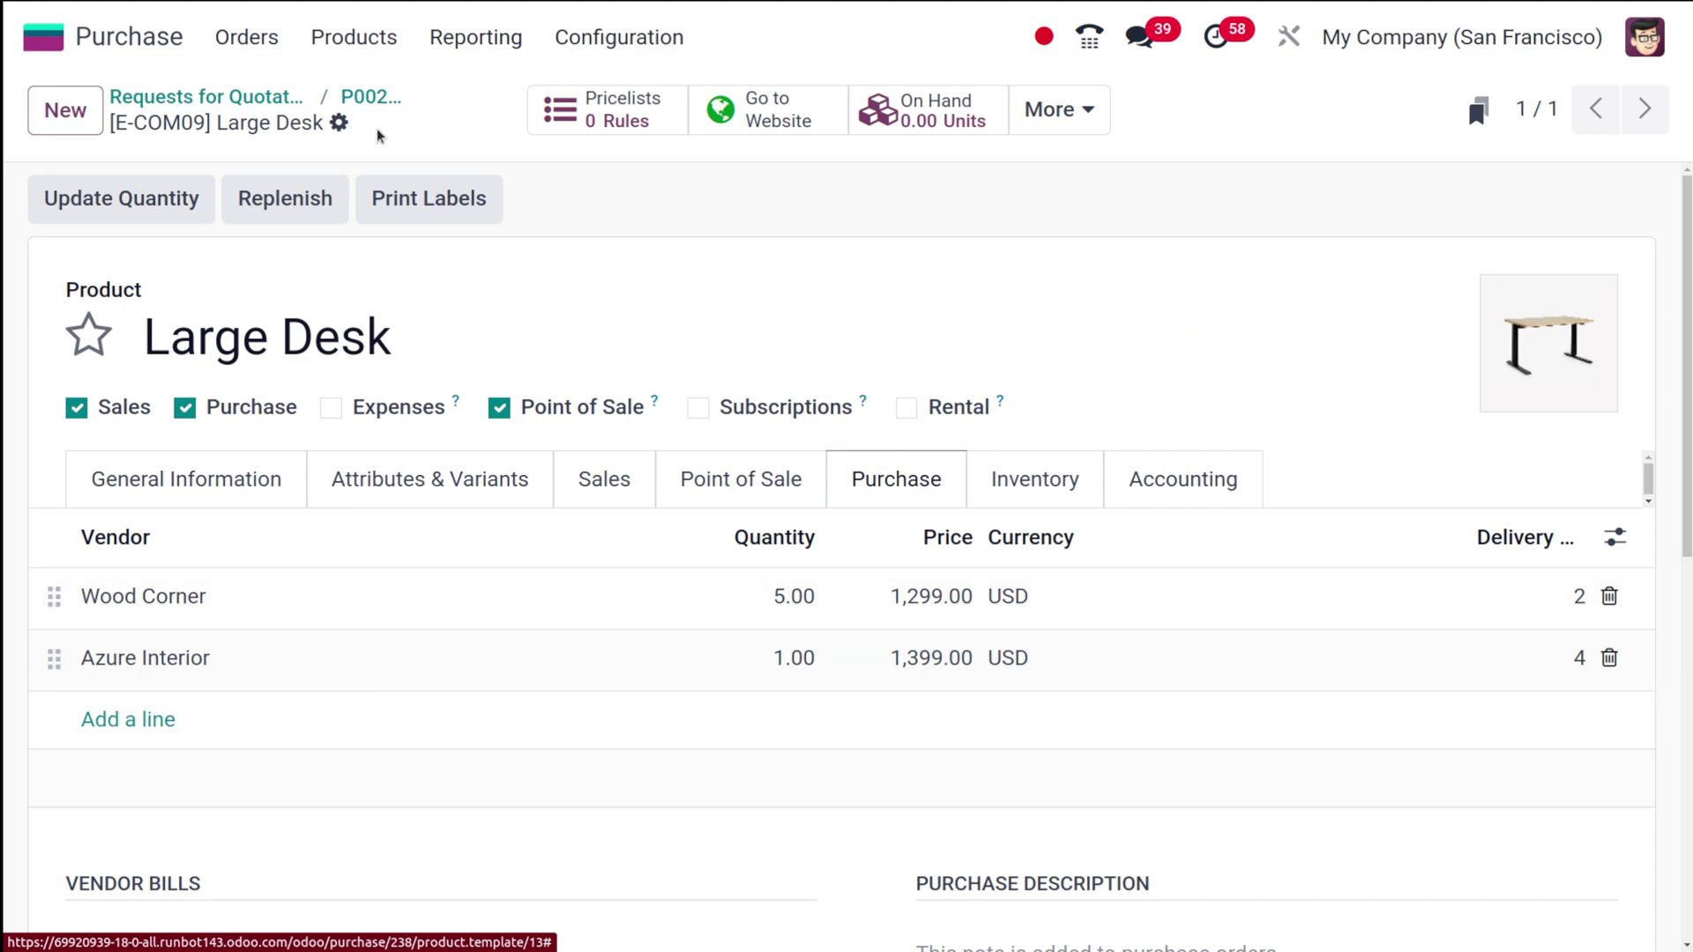
{"action": "left_click", "coordinate": [374, 98]}
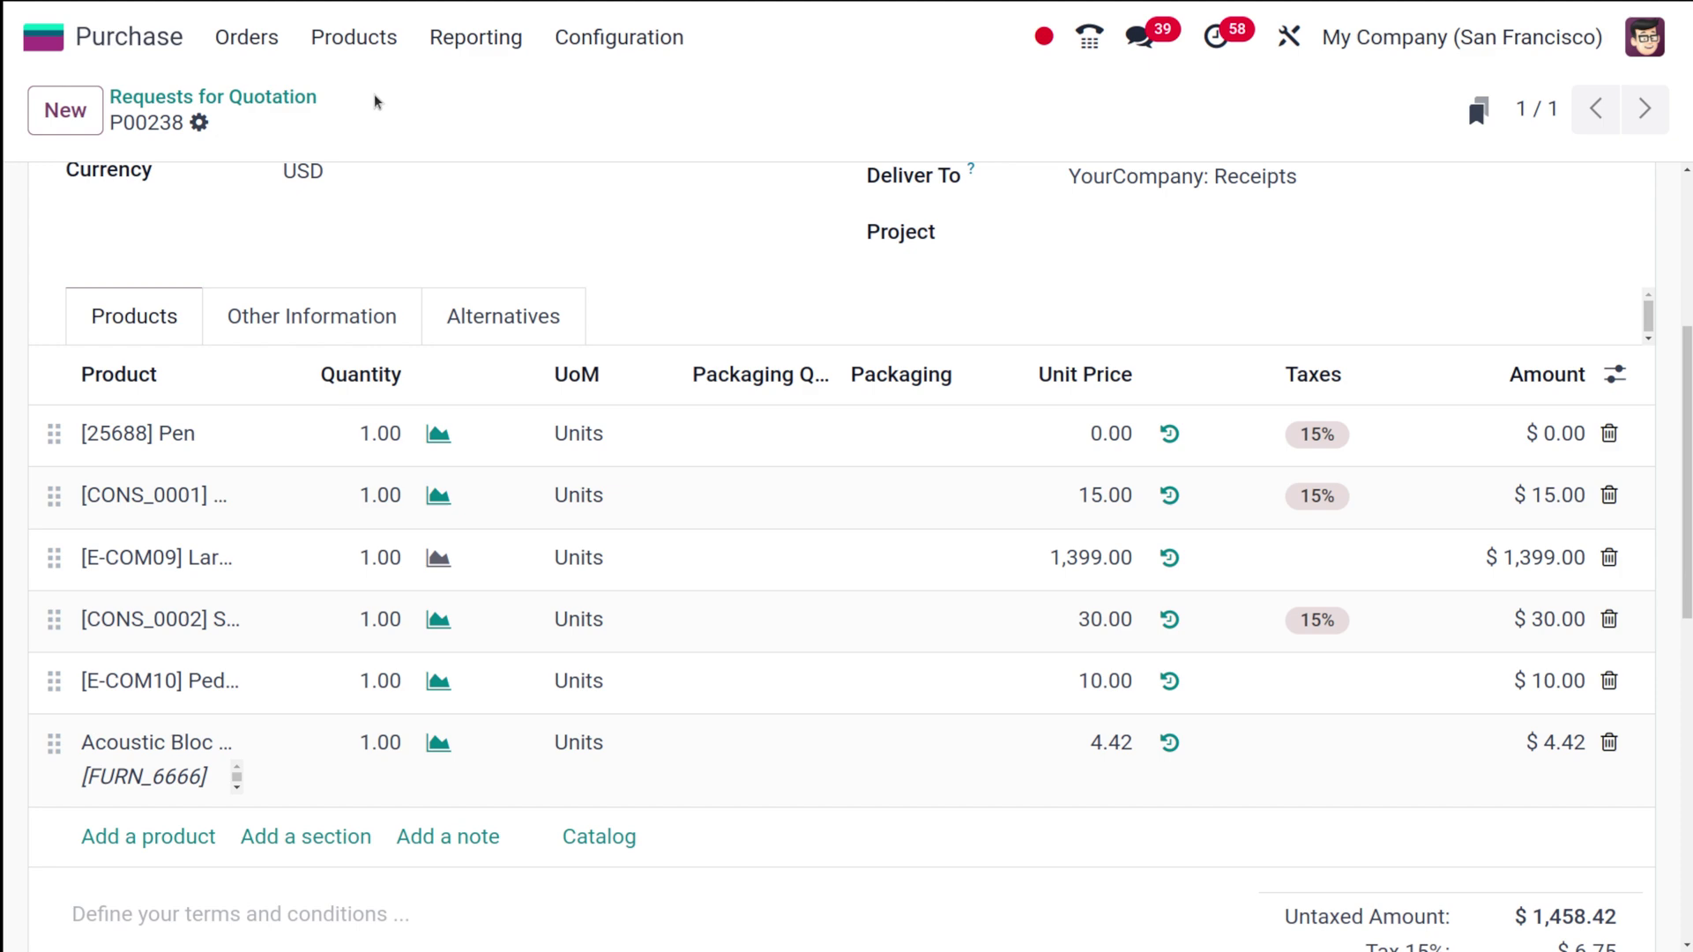
{"action": "scroll", "coordinate": [335, 298], "scroll_direction": "up", "scroll_amount": 5}
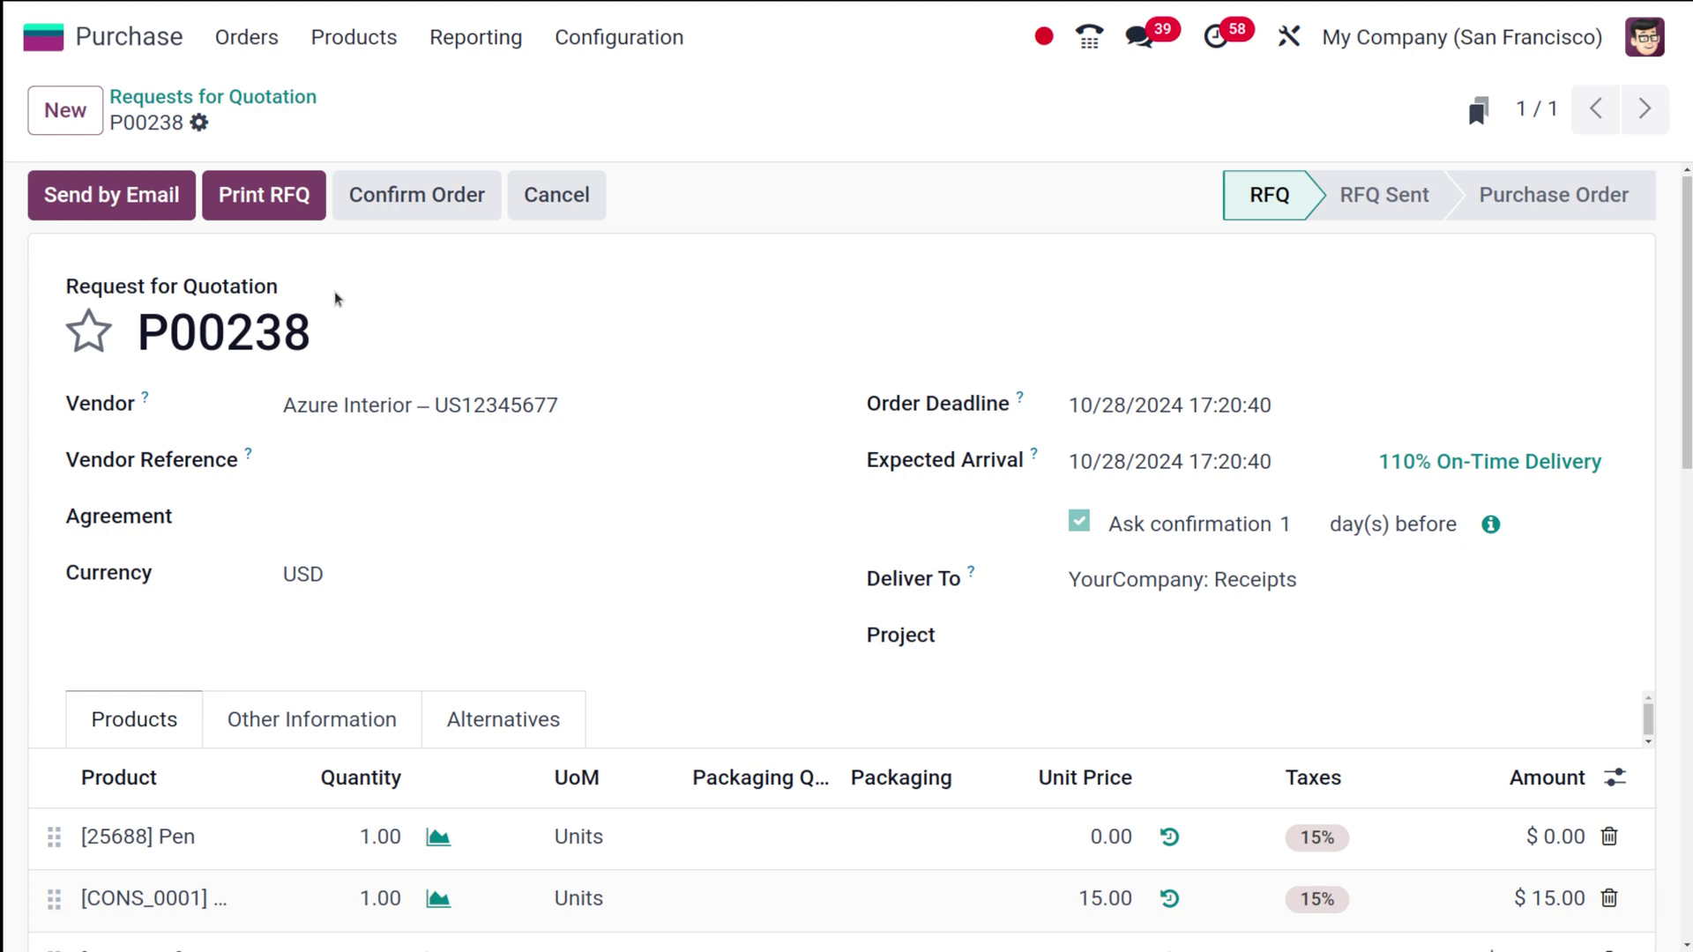
{"action": "scroll", "coordinate": [481, 677], "scroll_direction": "up", "scroll_amount": 4}
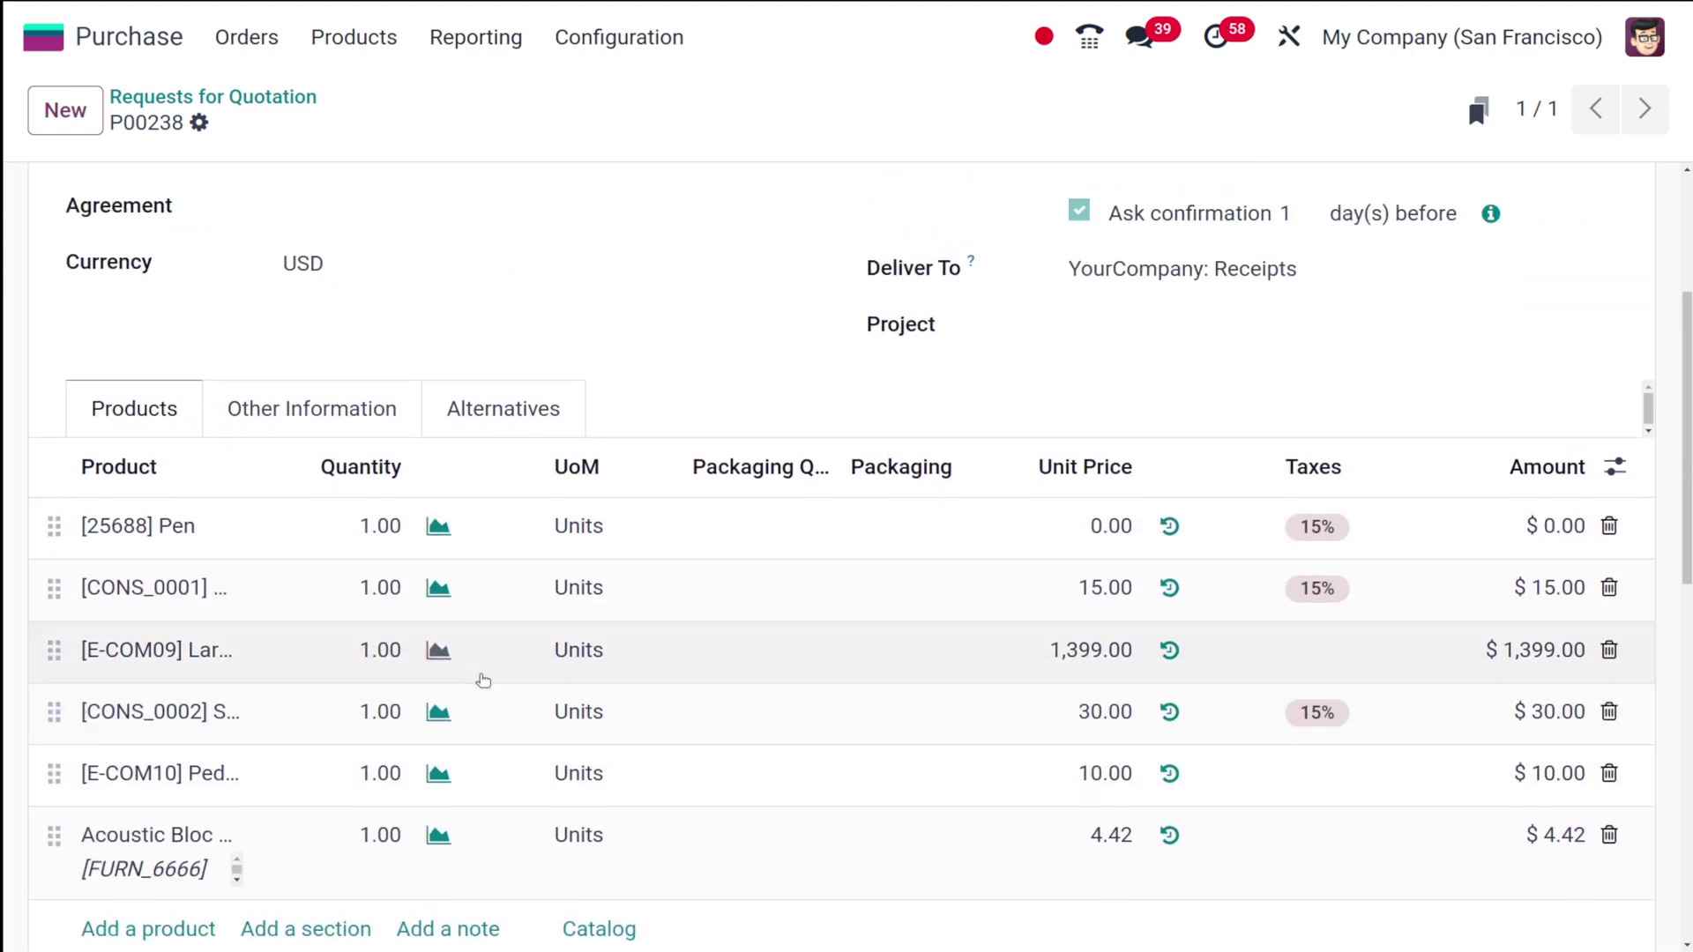
{"action": "scroll", "coordinate": [481, 677], "scroll_direction": "up", "scroll_amount": 4}
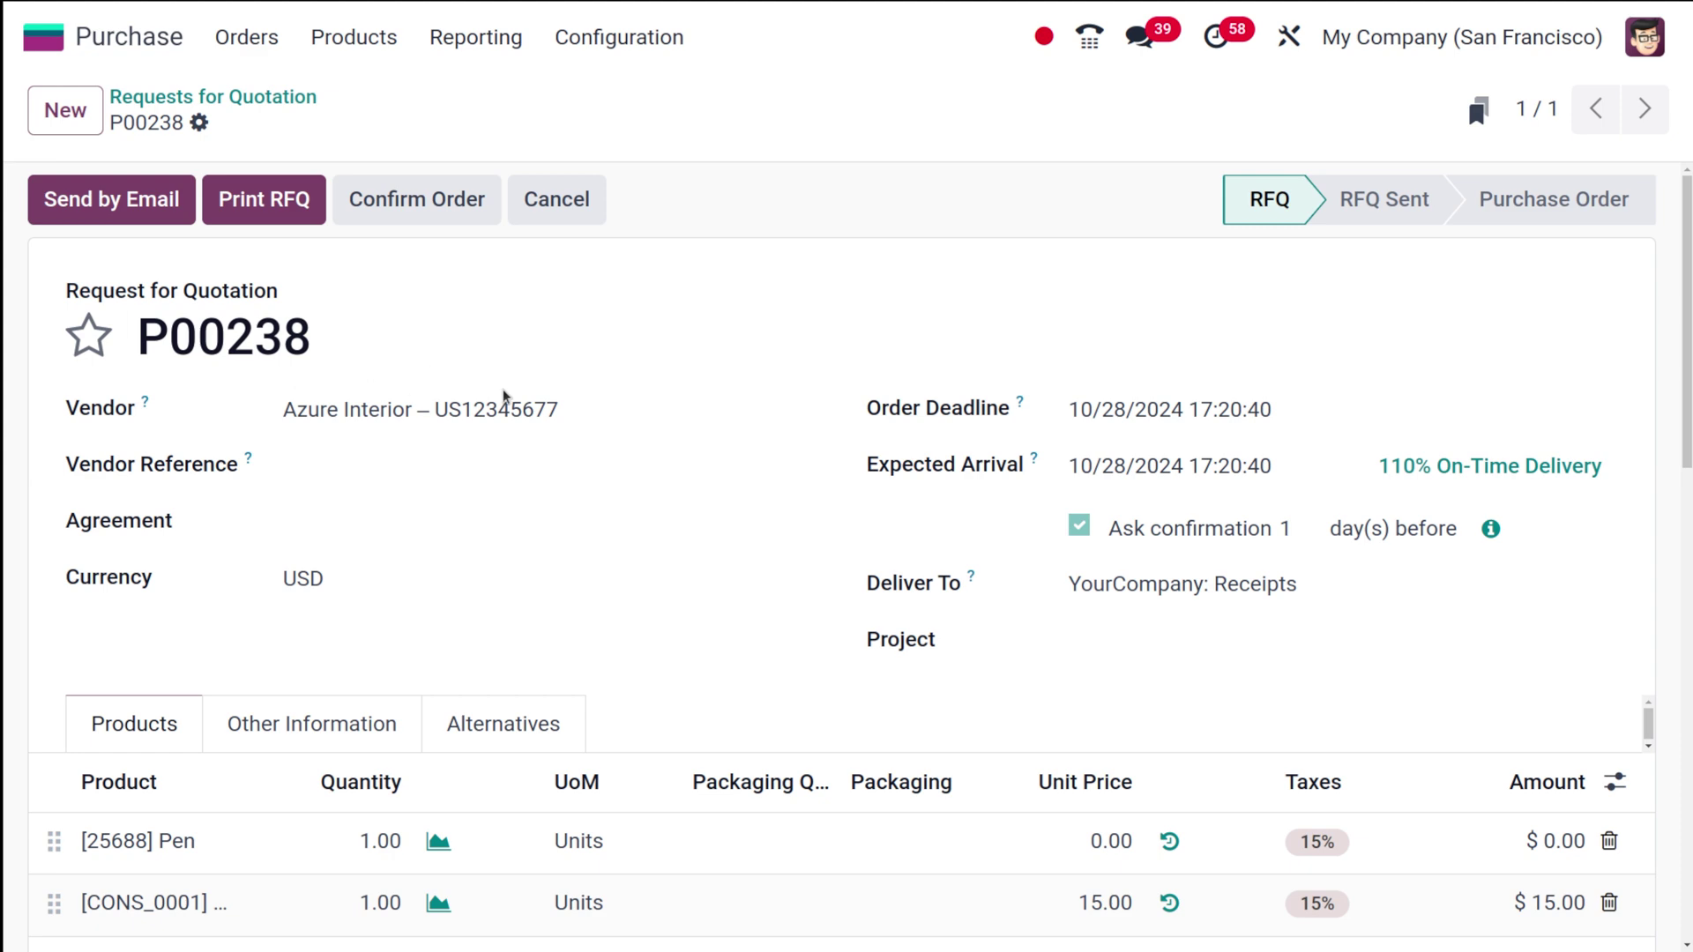
{"action": "scroll", "coordinate": [603, 579], "scroll_direction": "down", "scroll_amount": 4}
{"action": "scroll", "coordinate": [603, 580], "scroll_direction": "up", "scroll_amount": 4}
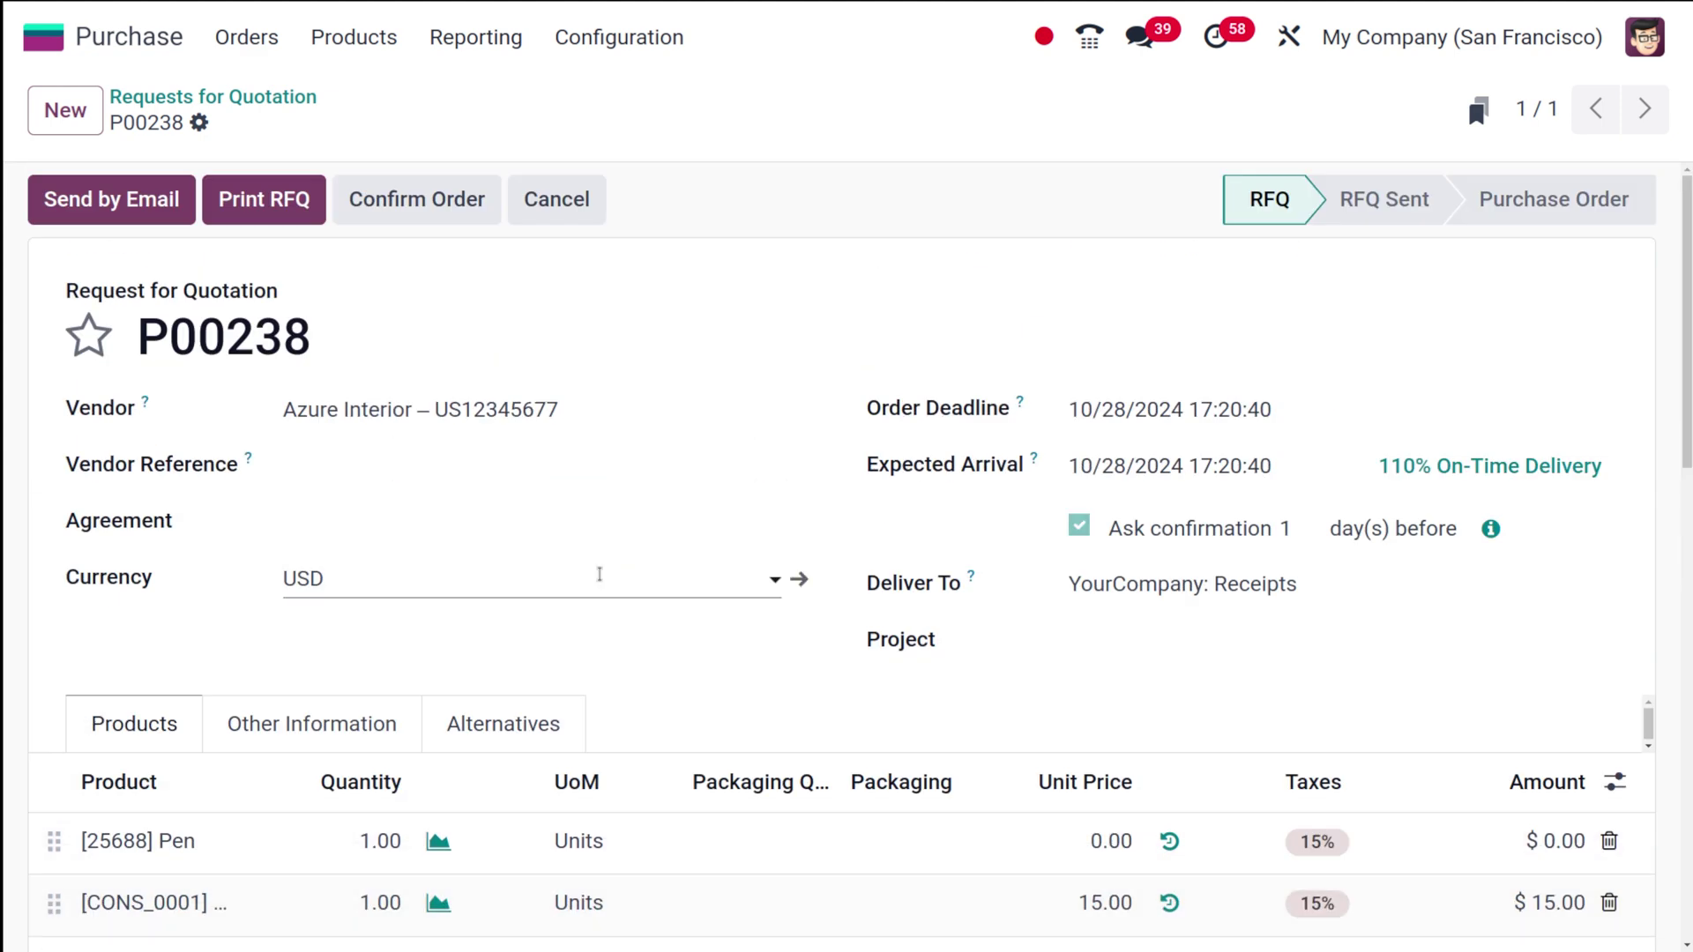
- Confirm P00238 as a purchase order and receive all products via receipt WH/IN/00140
{"action": "left_click", "coordinate": [424, 215]}
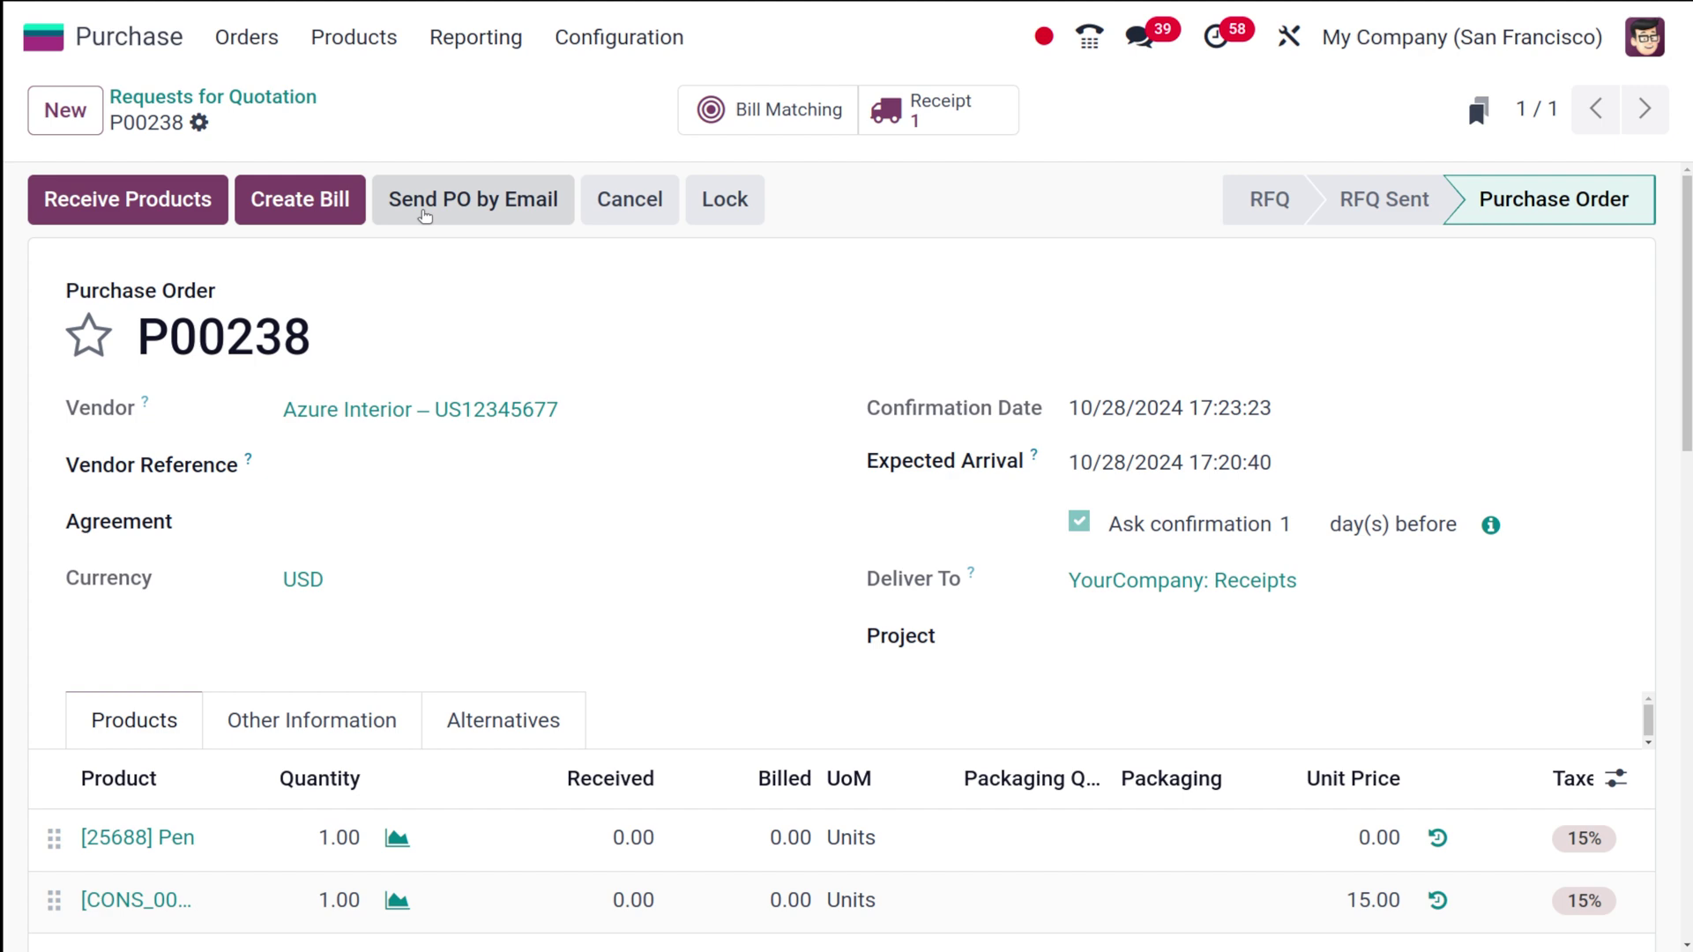
{"action": "left_click", "coordinate": [102, 195]}
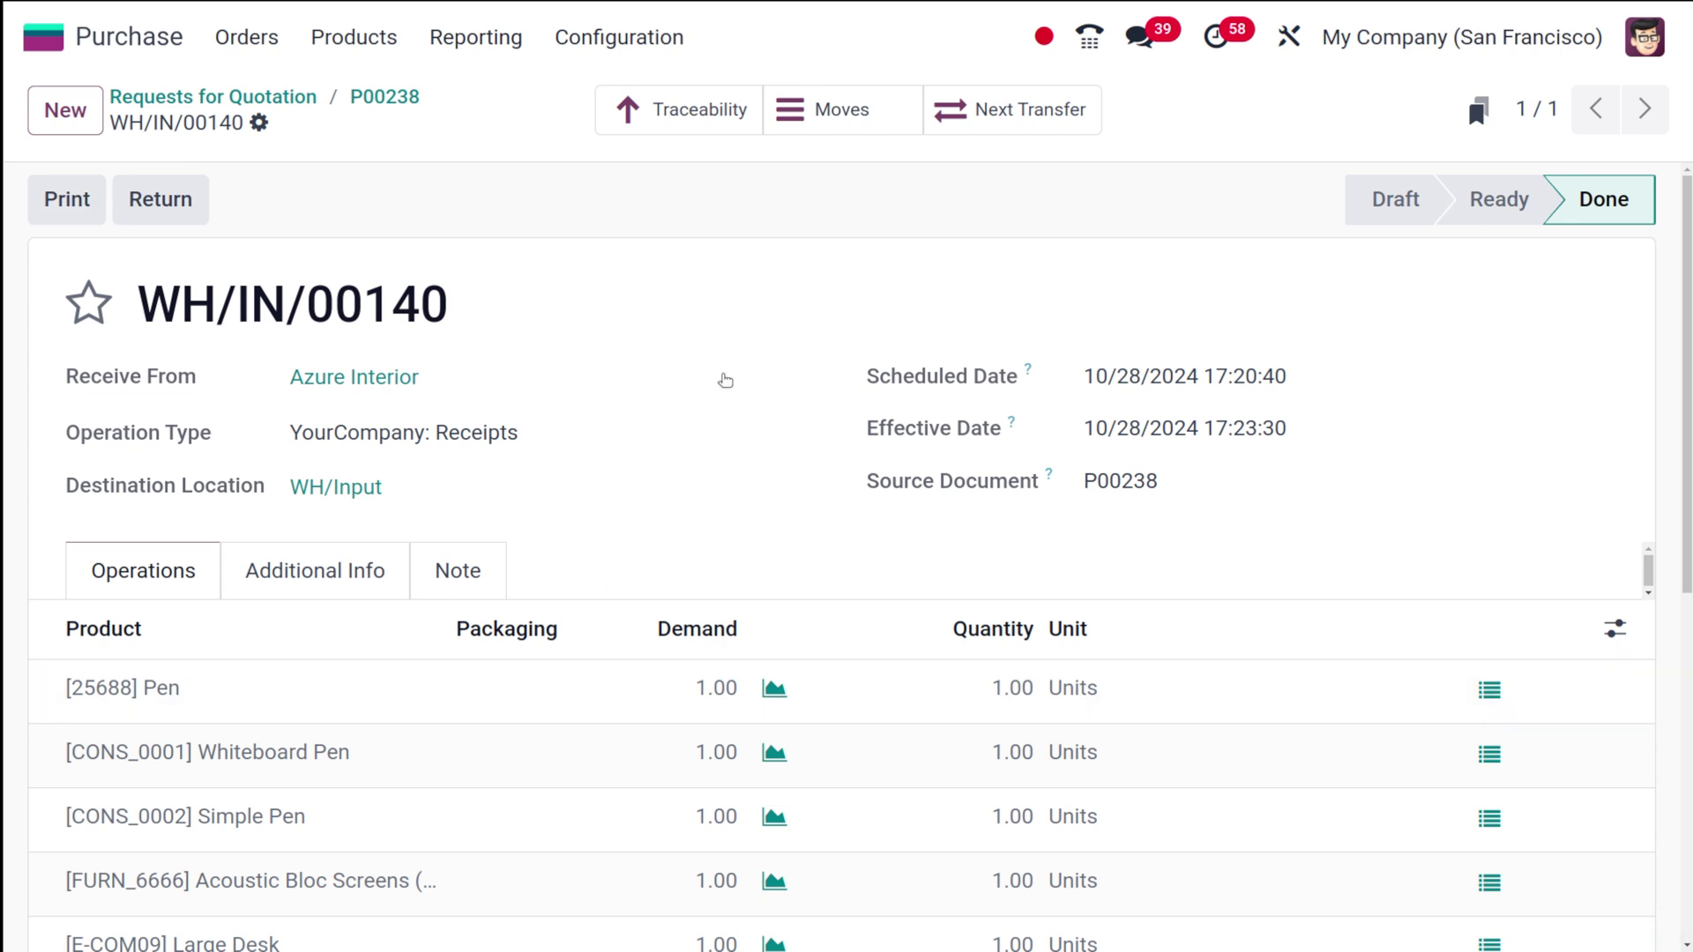
{"action": "left_click", "coordinate": [378, 99]}
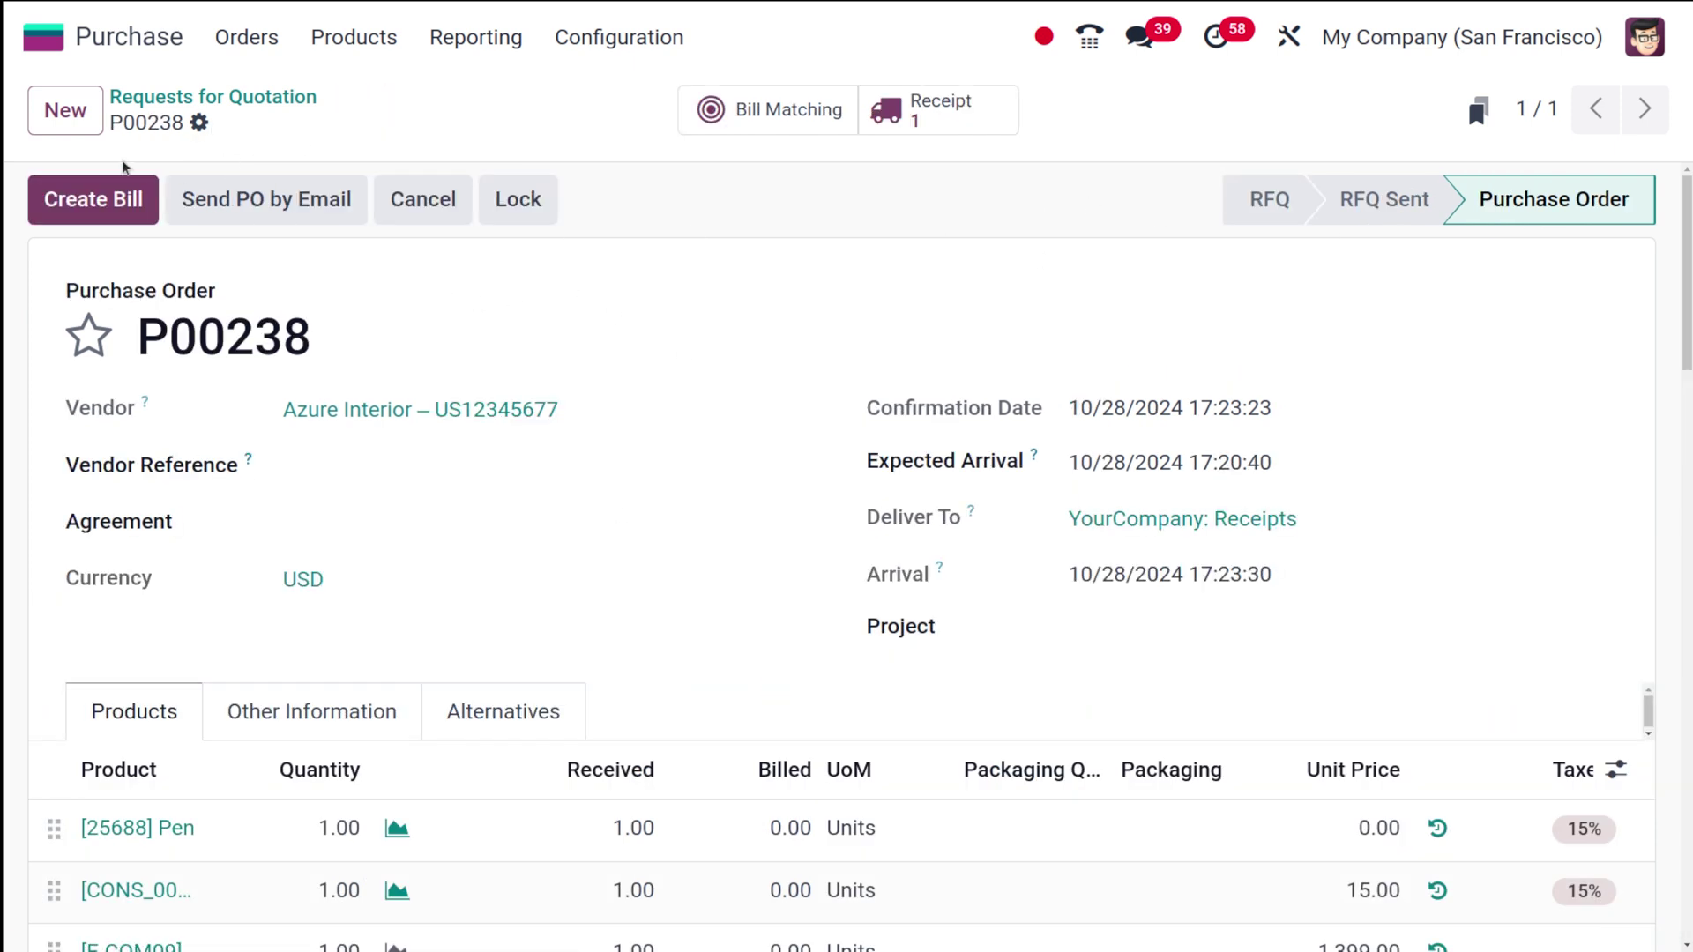
- Create a vendor bill from P00238 and start confirming the draft bill
{"action": "left_click", "coordinate": [113, 200]}
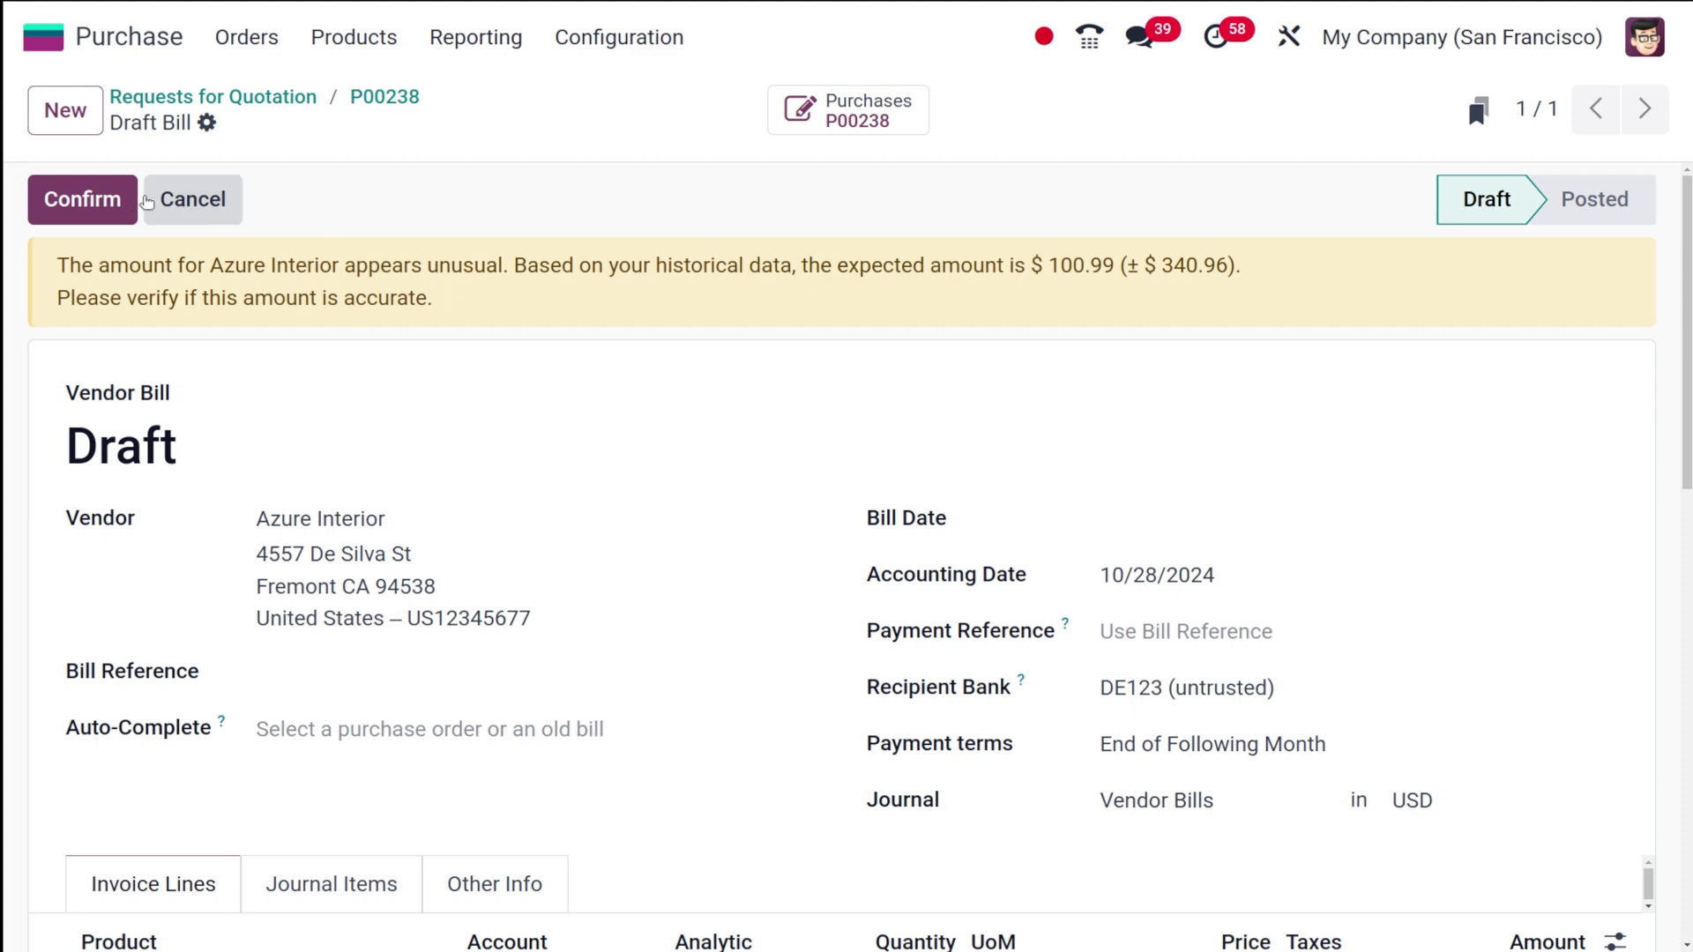
{"action": "left_click", "coordinate": [113, 190]}
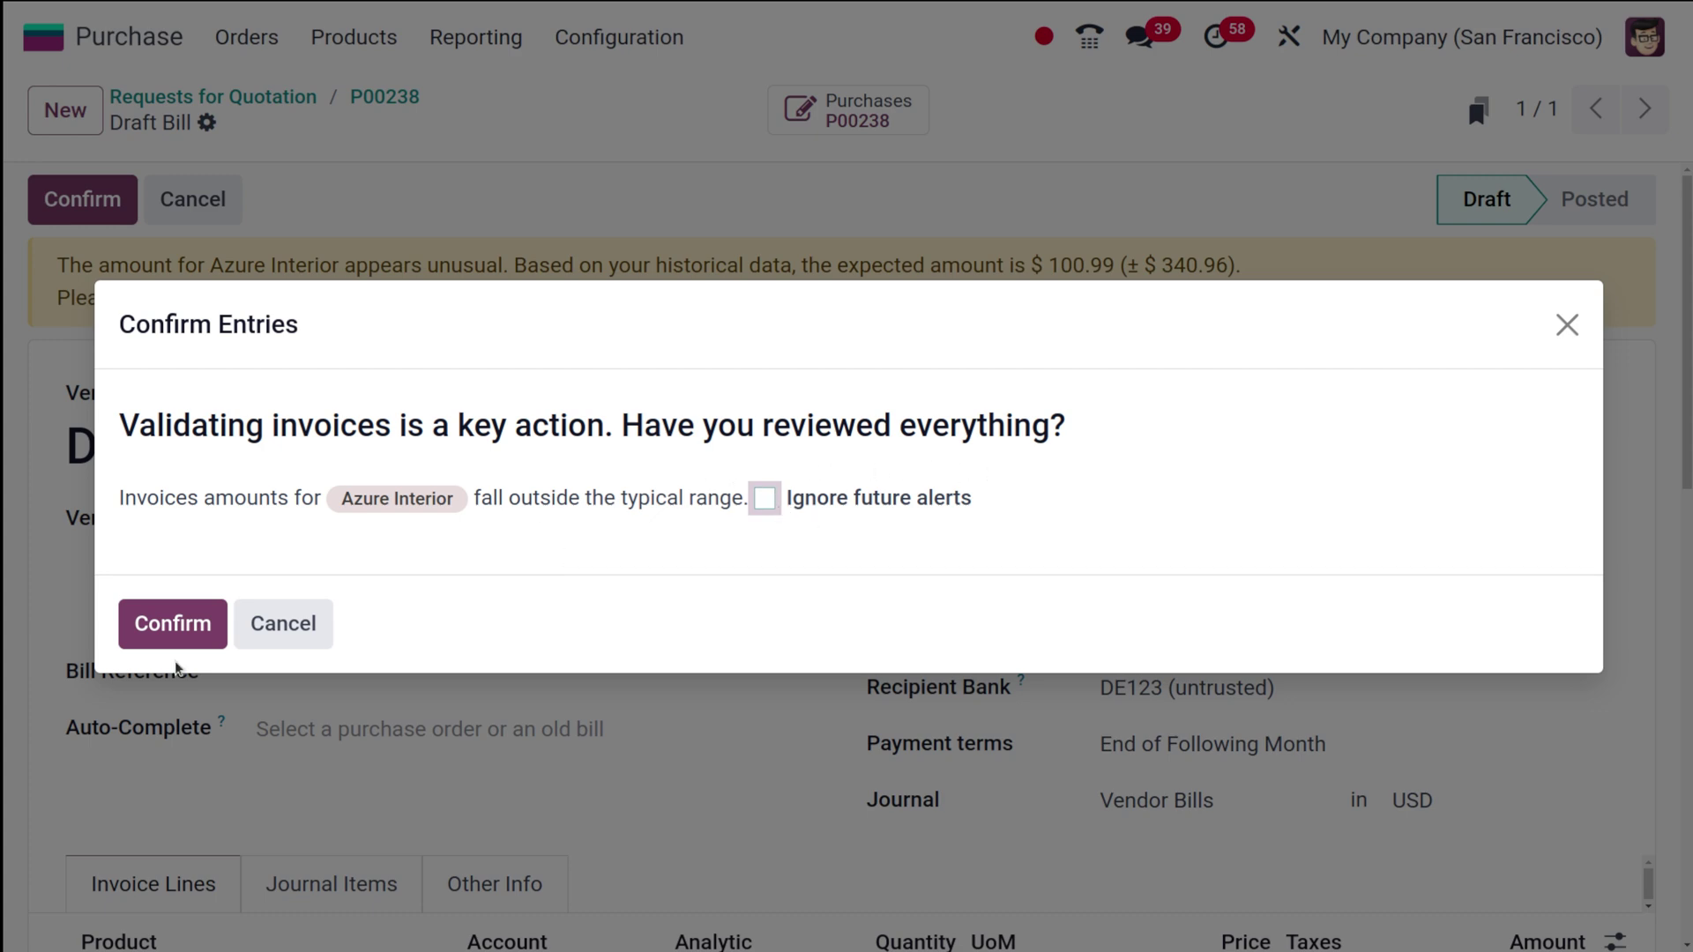
- Set the bill date to 10/28/2024 and post the bill as BILL/2024/10/0076
{"action": "left_click", "coordinate": [164, 633]}
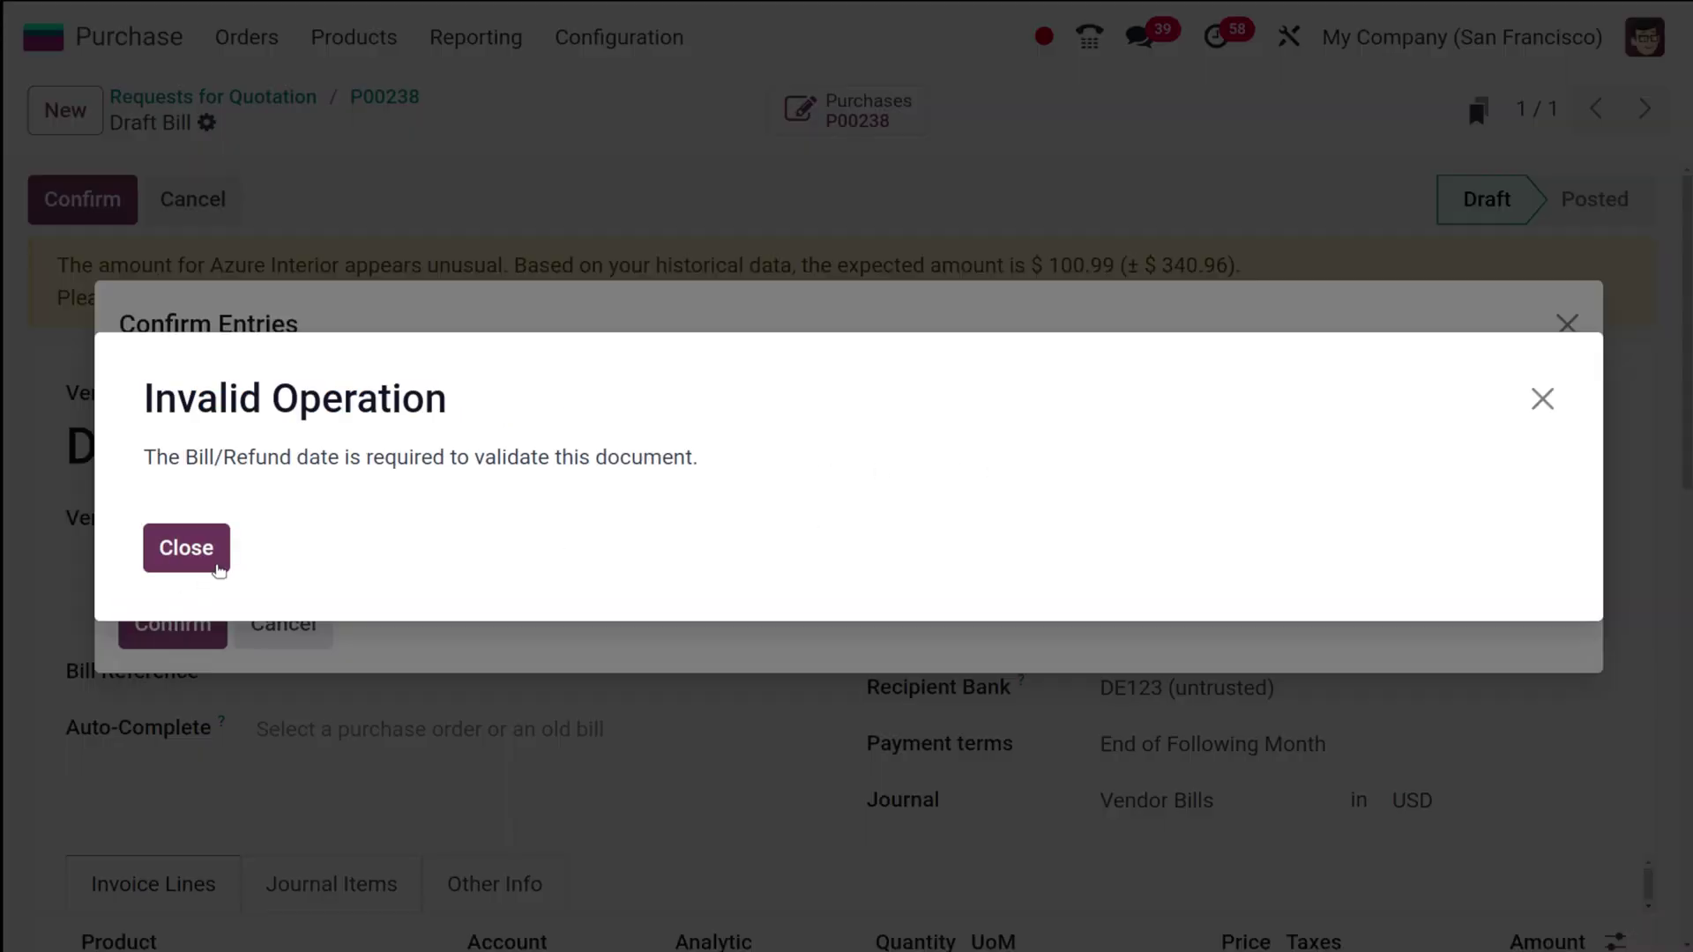
{"action": "left_click", "coordinate": [210, 556]}
{"action": "left_click", "coordinate": [285, 622]}
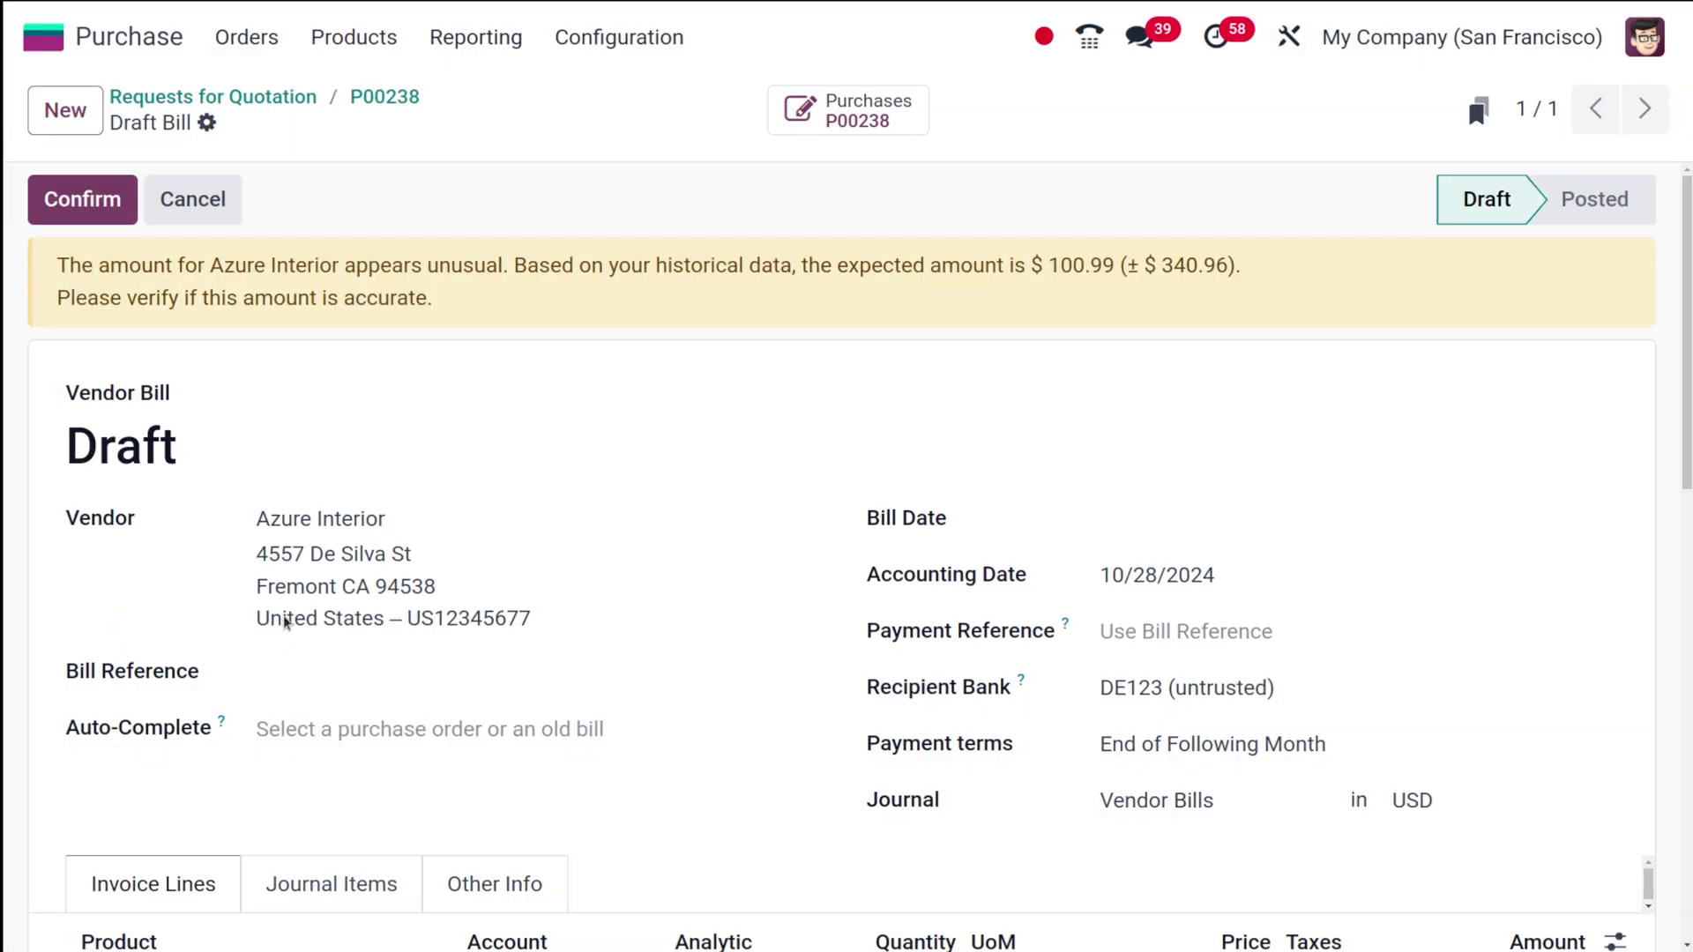
{"action": "left_click", "coordinate": [1205, 509]}
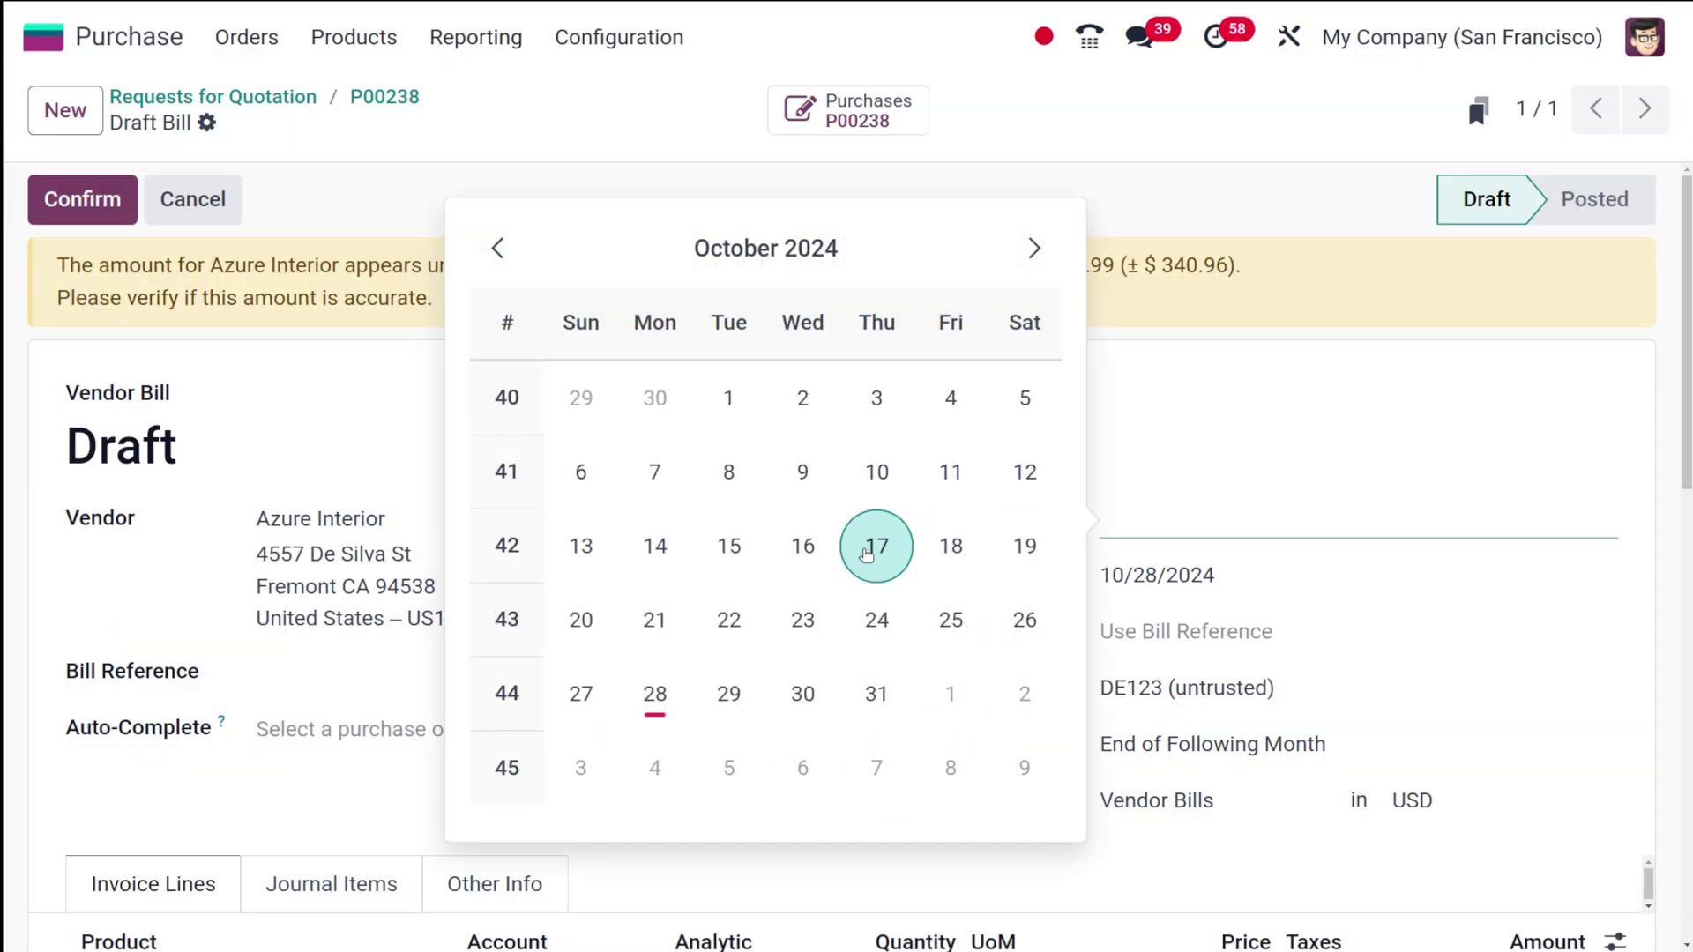
{"action": "left_click", "coordinate": [654, 692]}
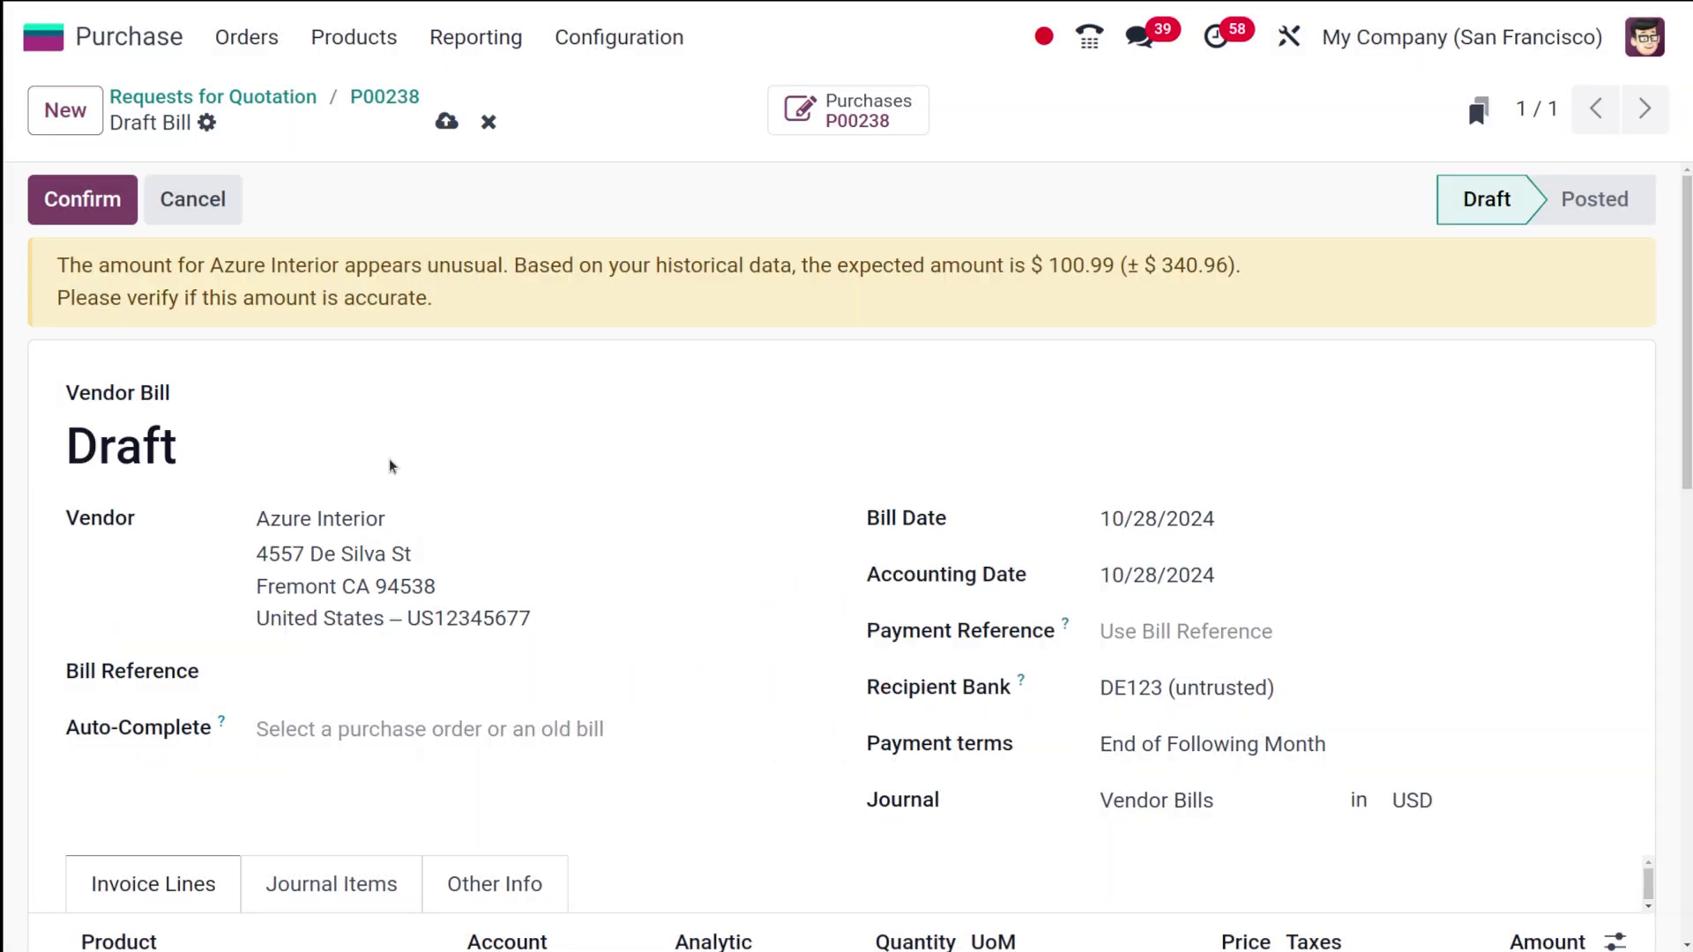
{"action": "left_click", "coordinate": [83, 204]}
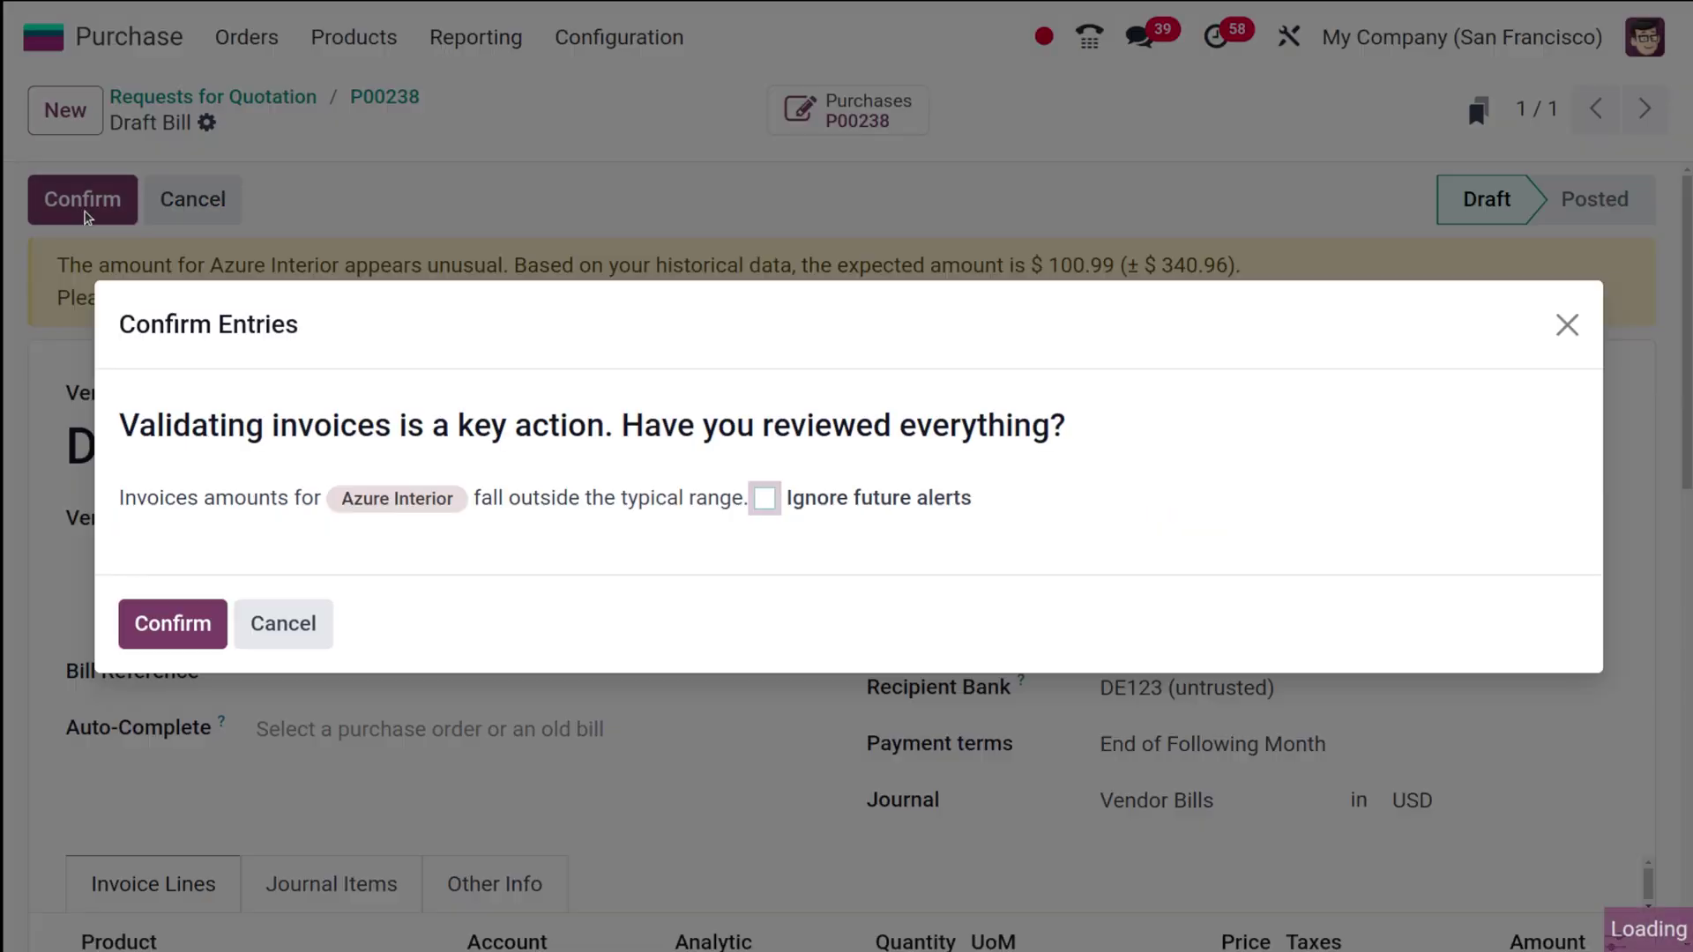
{"action": "left_click", "coordinate": [182, 619]}
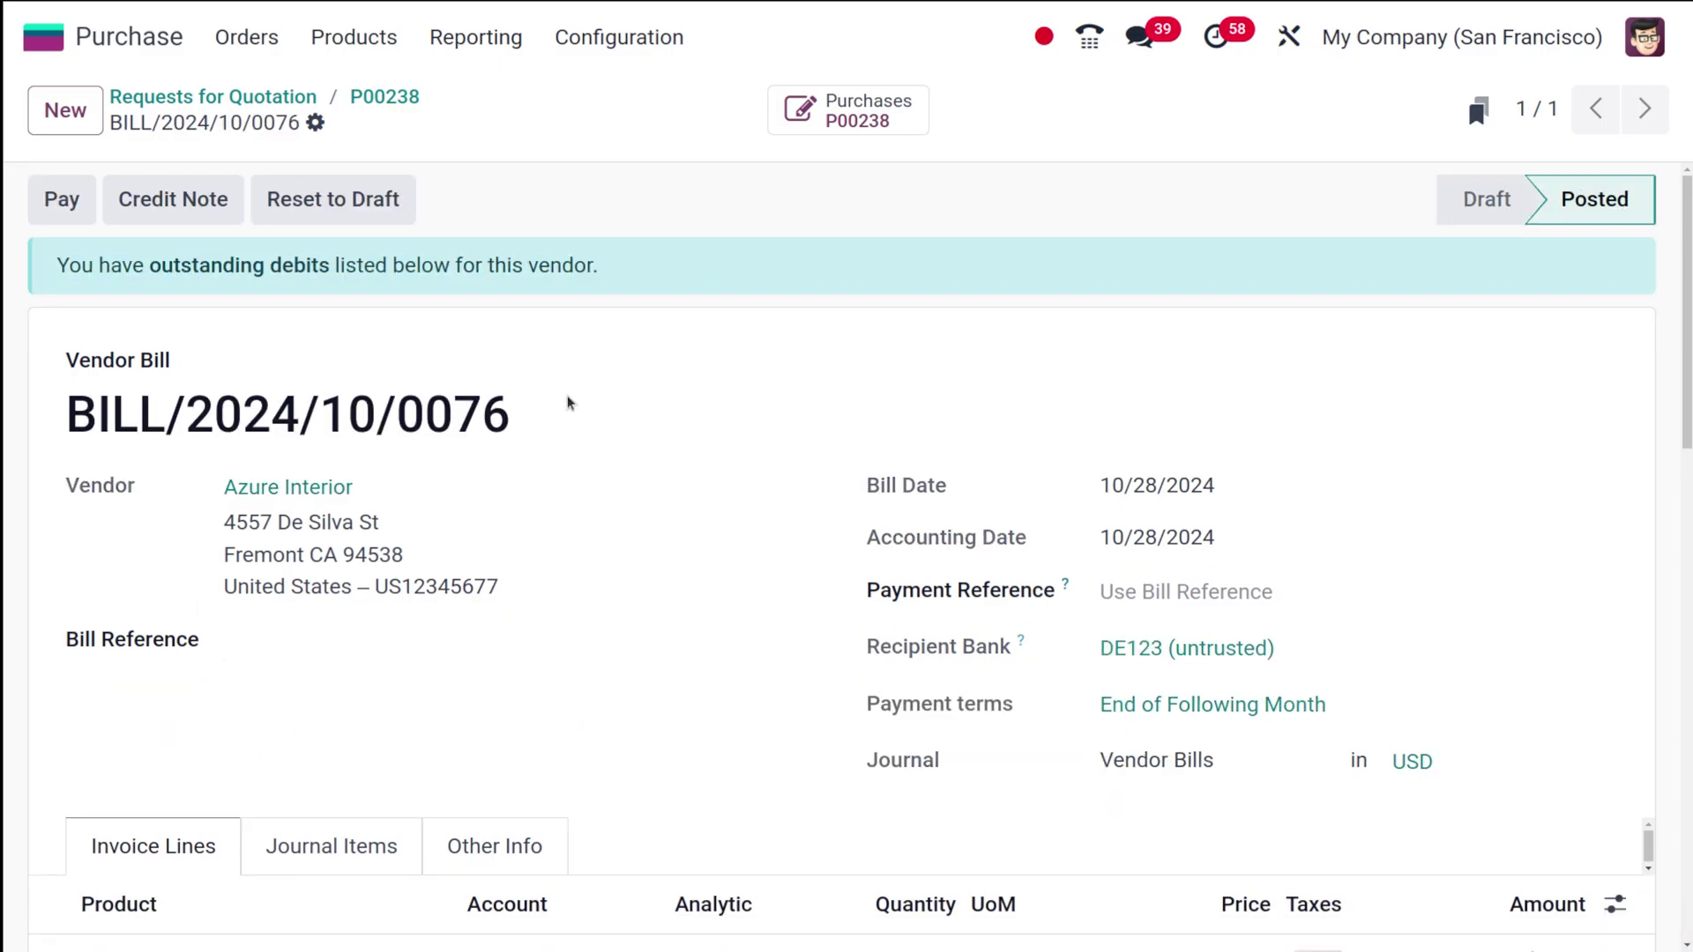
- Review P00238's lines, each showing 1.00 received and 1.00 billed
{"action": "left_click", "coordinate": [365, 99]}
{"action": "scroll", "coordinate": [468, 714], "scroll_direction": "down", "scroll_amount": 10}
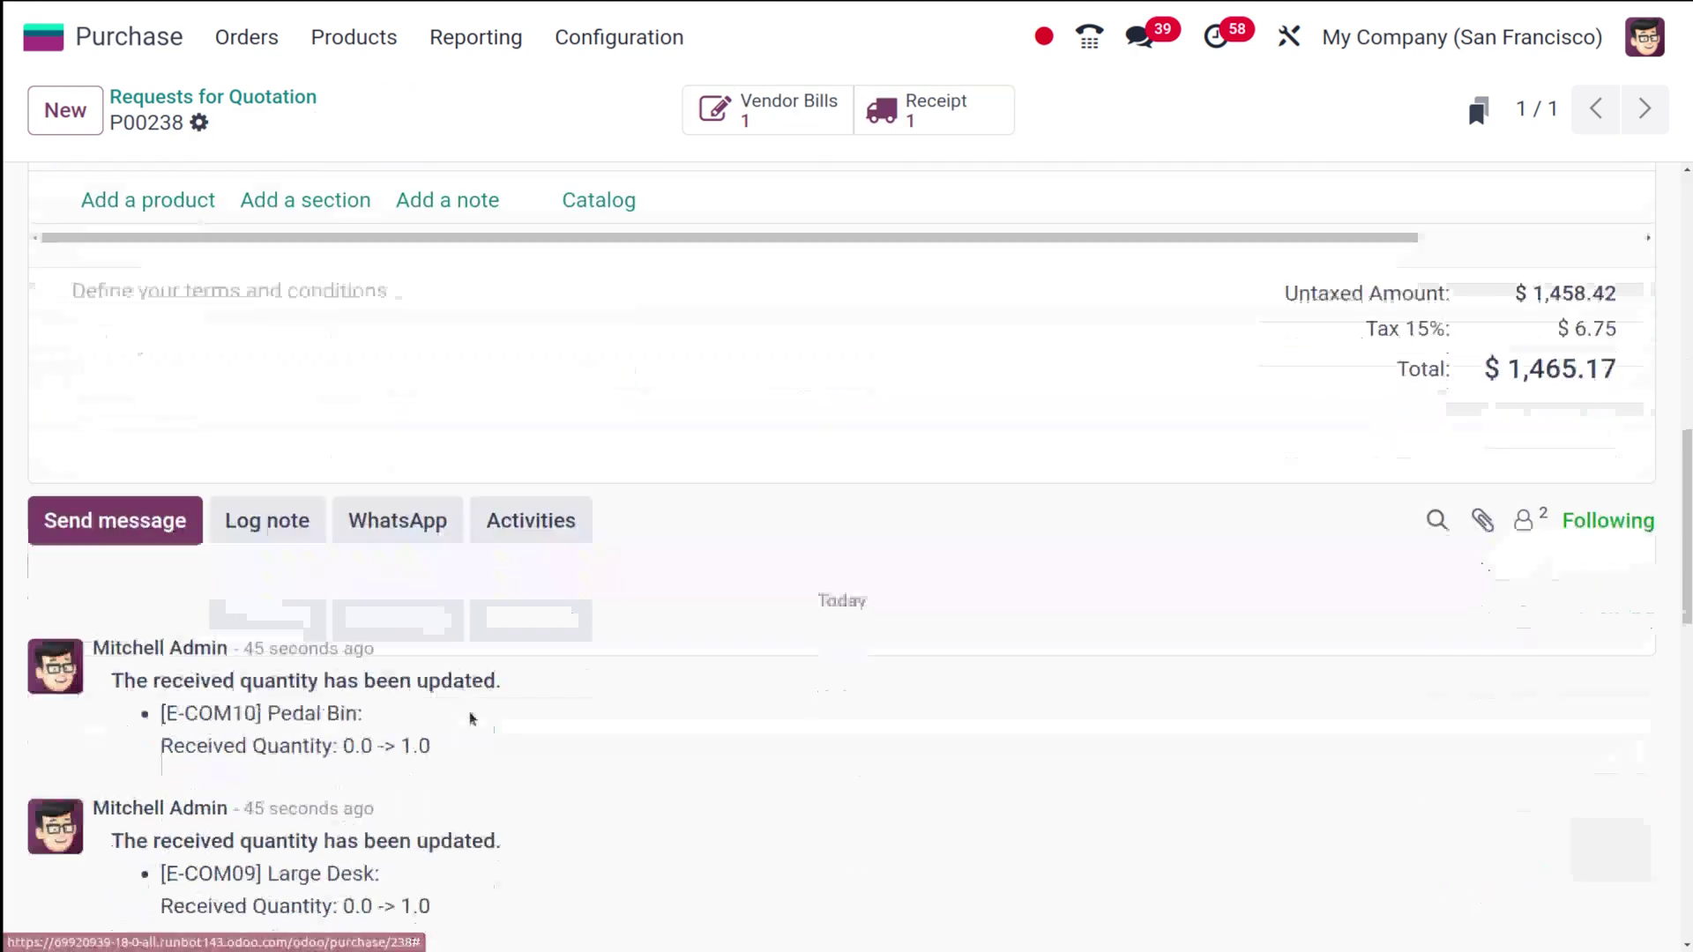
{"action": "scroll", "coordinate": [468, 714], "scroll_direction": "up", "scroll_amount": 10}
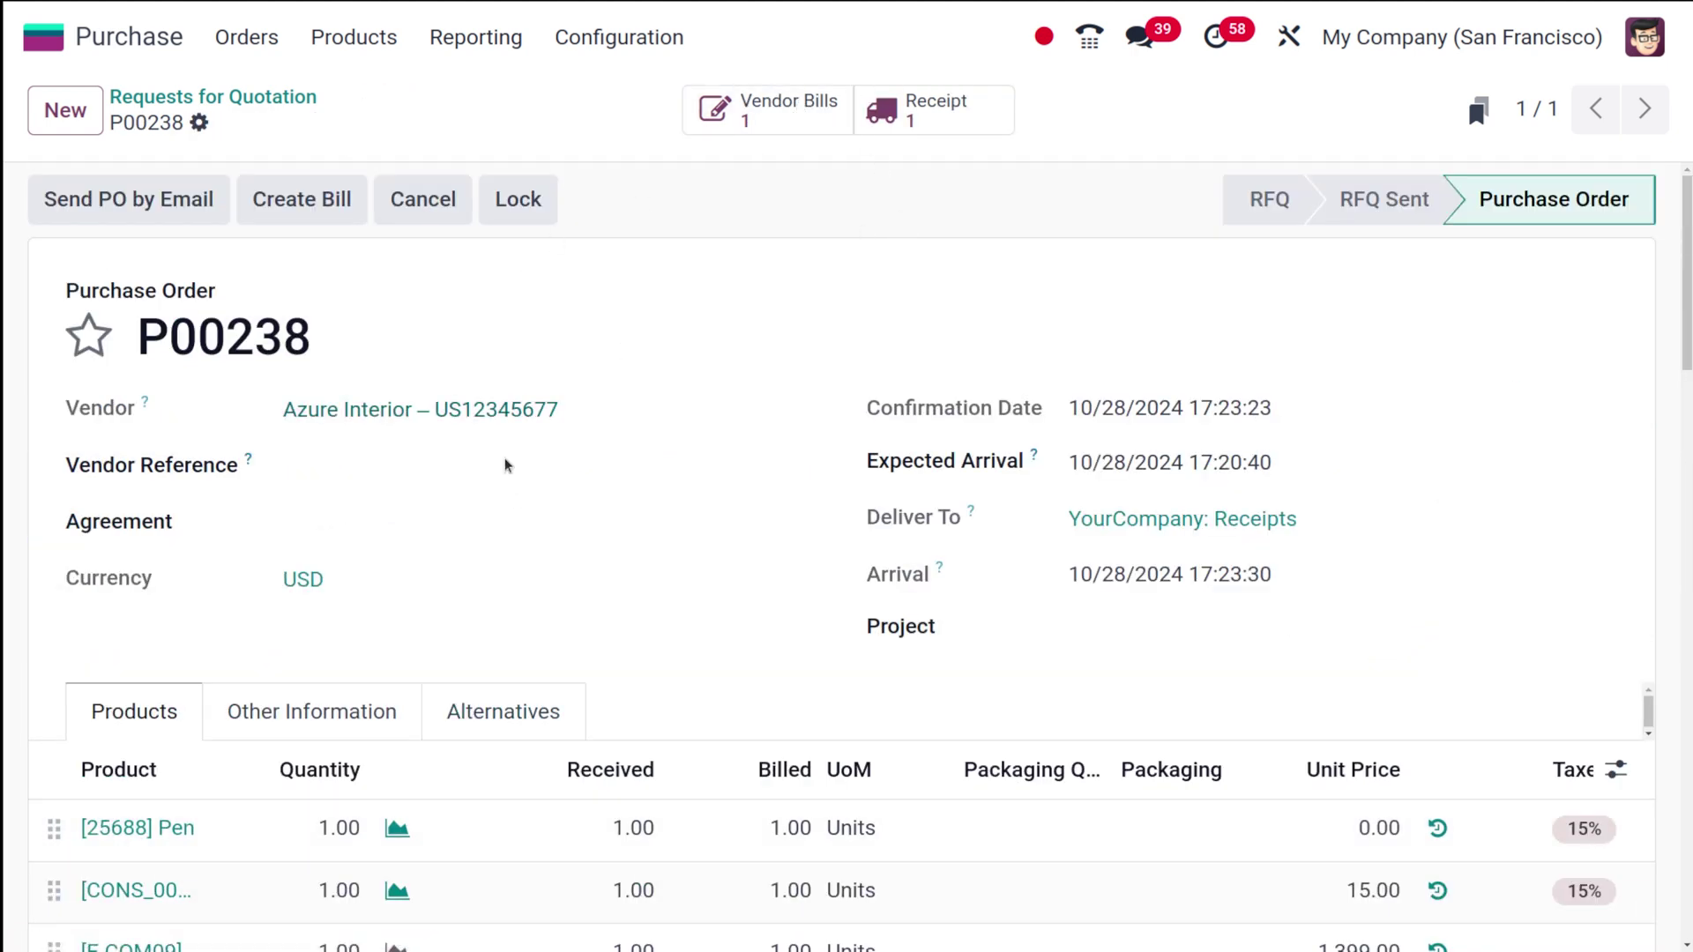
{"action": "scroll", "coordinate": [494, 529], "scroll_direction": "down", "scroll_amount": 6}
{"action": "scroll", "coordinate": [492, 538], "scroll_direction": "up", "scroll_amount": 3}
{"action": "scroll", "coordinate": [493, 538], "scroll_direction": "up", "scroll_amount": 5}
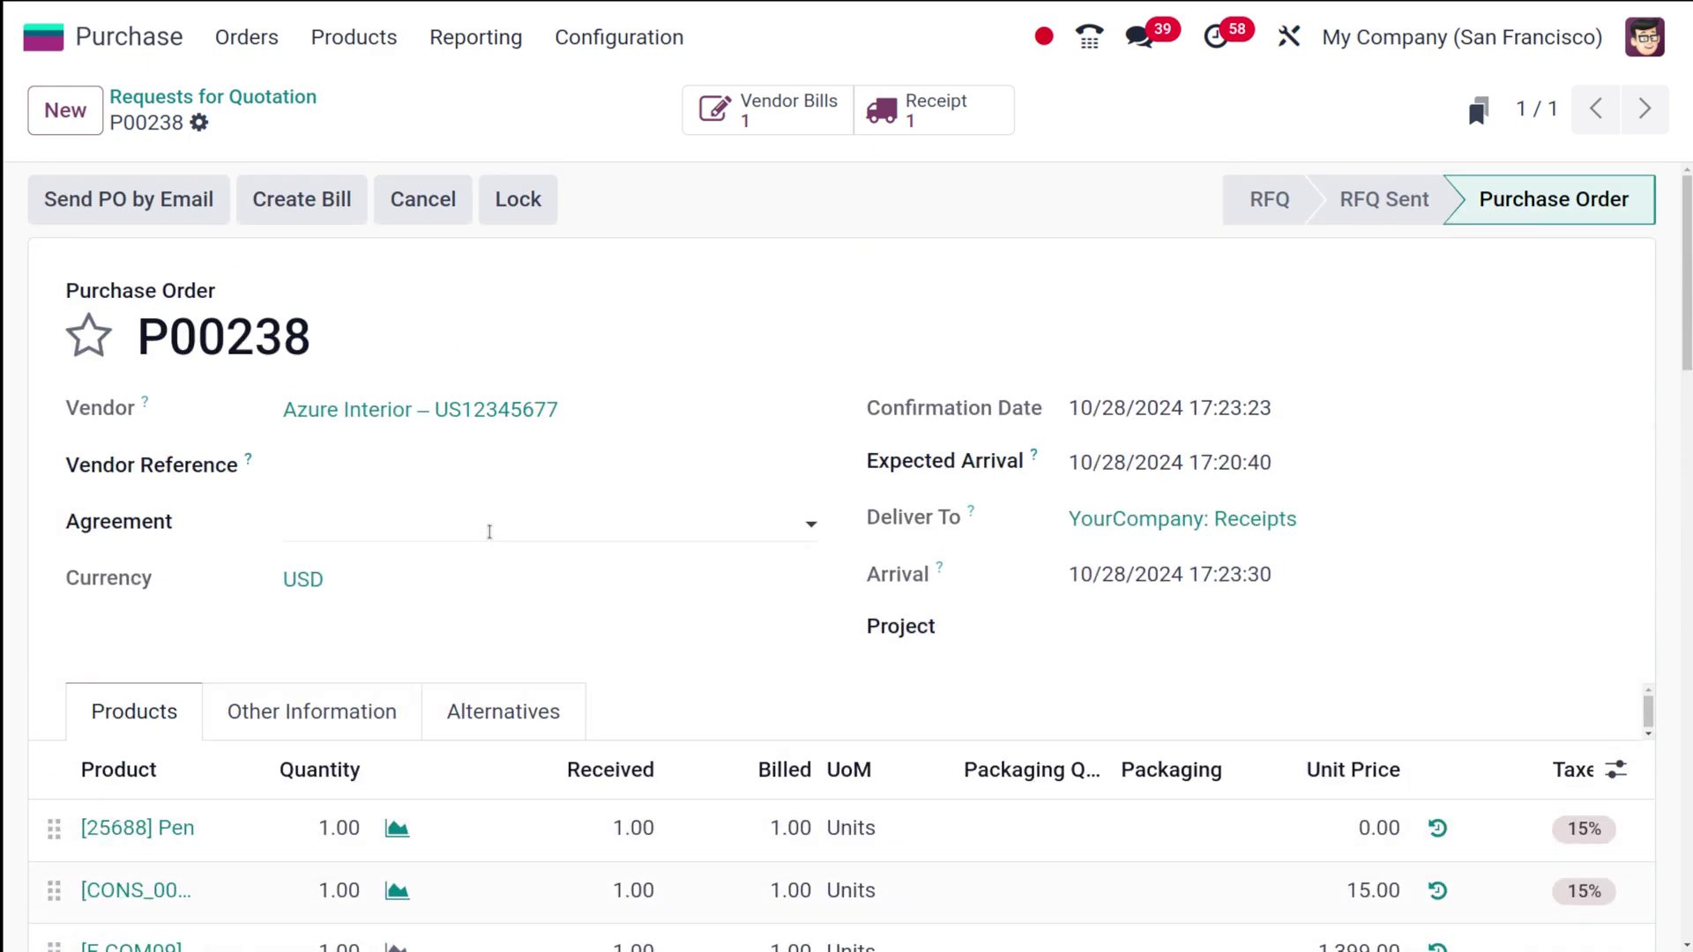